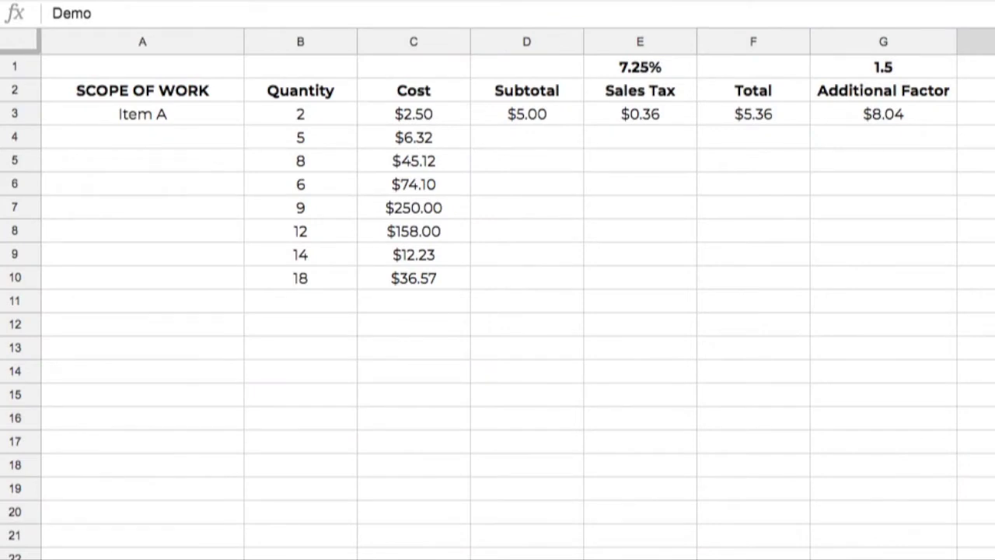
- Review the Scope of Work header, Item A in A3, and the Quantity and Cost values
{"action": "left_click", "coordinate": [188, 92]}
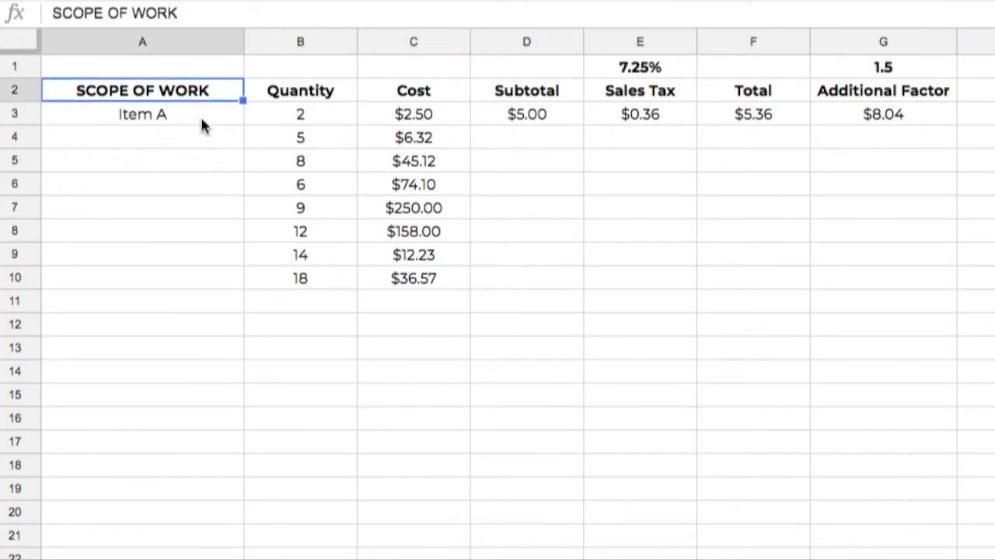
{"action": "left_click", "coordinate": [196, 117]}
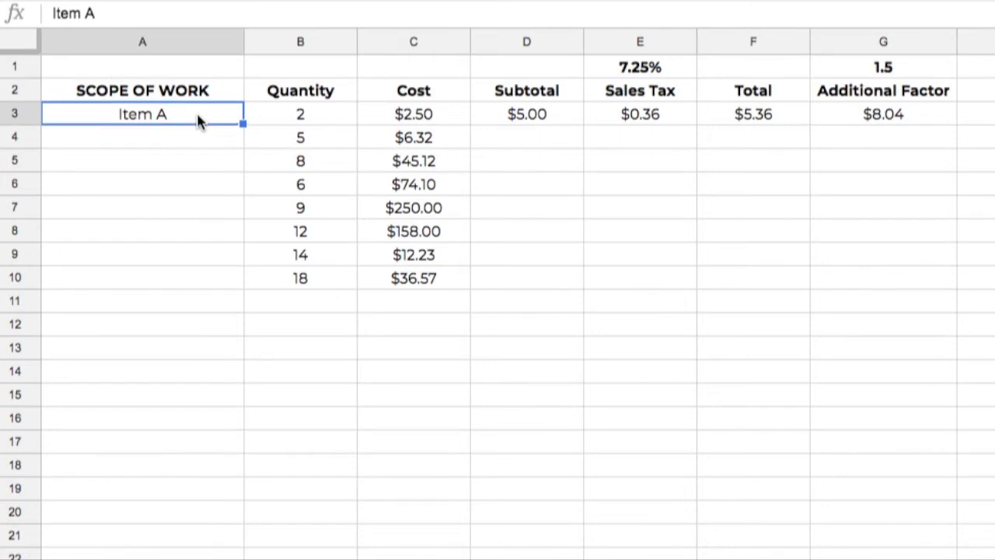
{"action": "left_click_drag", "start_coordinate": [267, 117], "coordinate": [271, 268]}
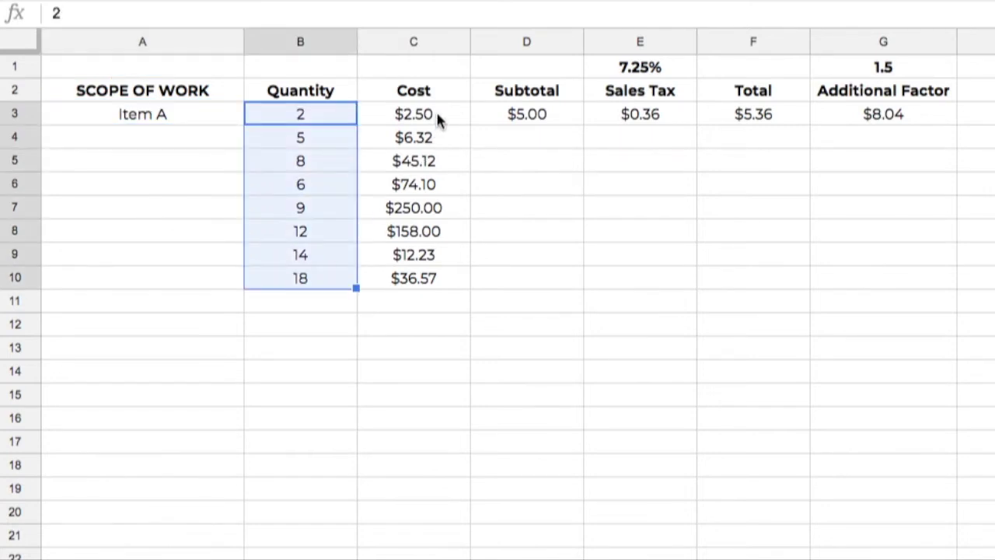
{"action": "left_click_drag", "start_coordinate": [436, 110], "coordinate": [438, 280]}
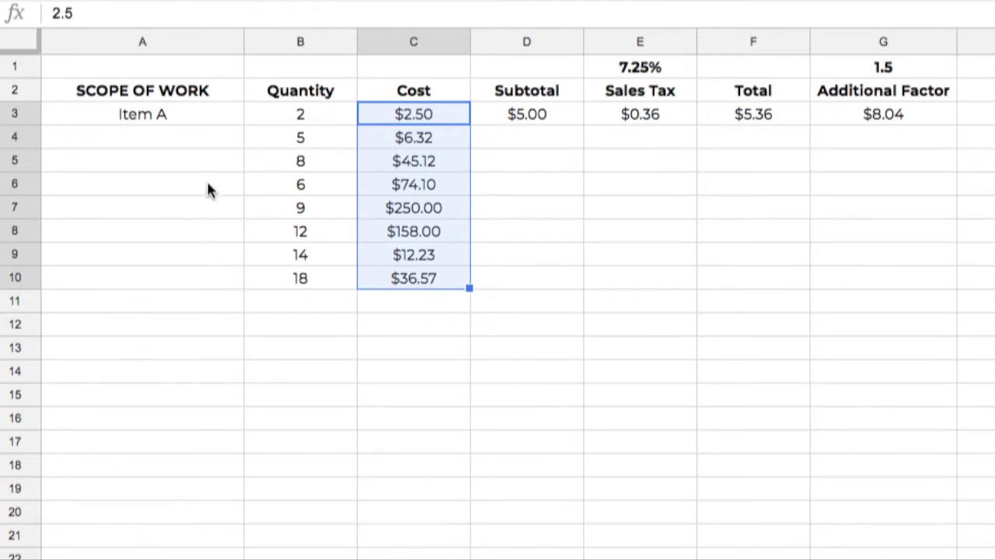
- Copy Item A from A3 into A4 as a trial, then remove it
{"action": "left_click", "coordinate": [186, 119]}
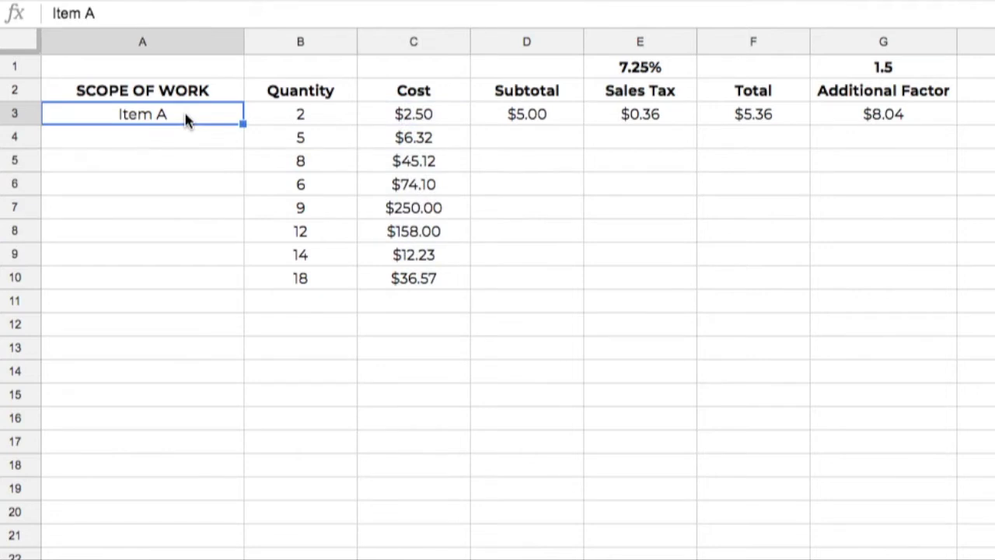
{"action": "key", "text": "super+c"}
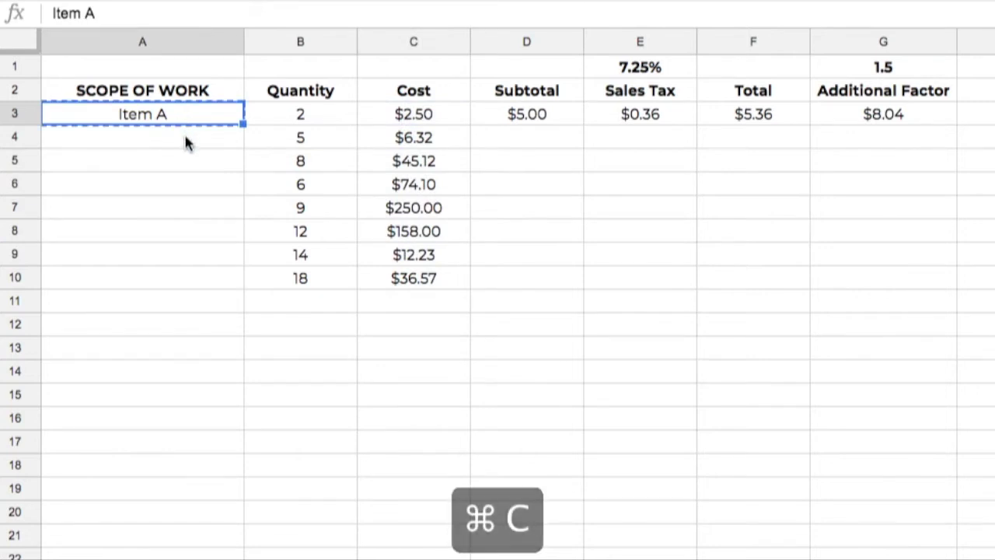
{"action": "left_click", "coordinate": [187, 143]}
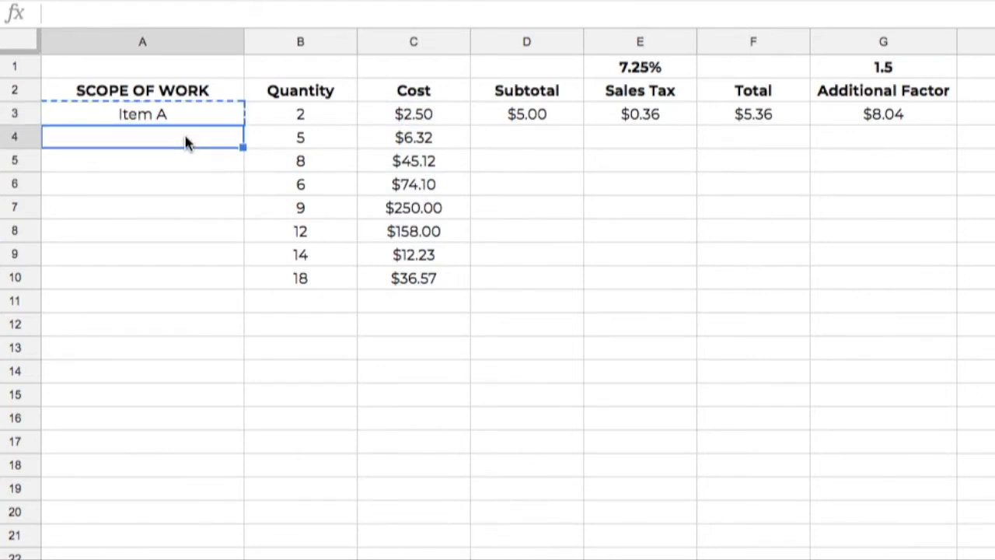
{"action": "key", "text": "super+v"}
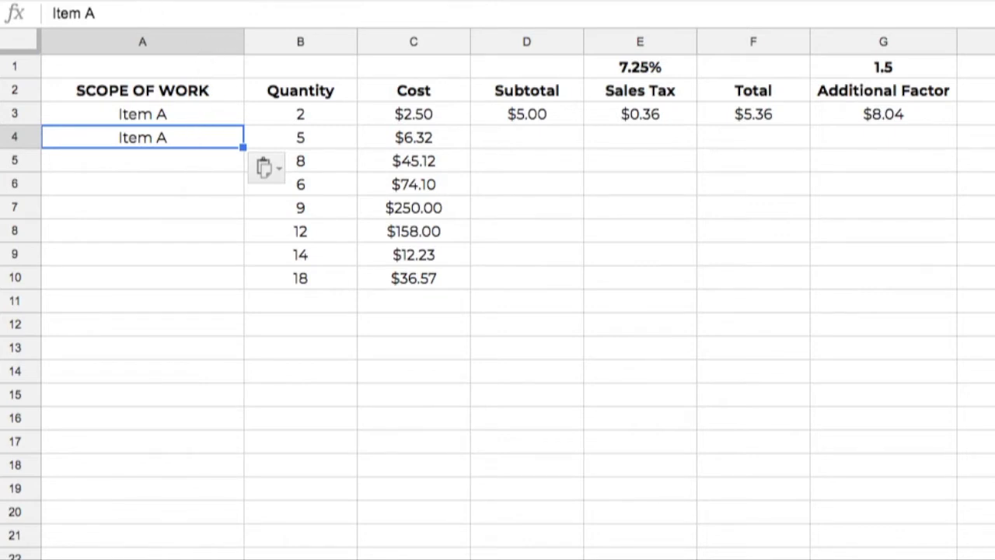
{"action": "key", "text": "BackSpace"}
- Paste Item A from A3 into A4:A10, check it, then clear A4:A10 again
{"action": "left_click", "coordinate": [178, 115]}
{"action": "key", "text": "super+c"}
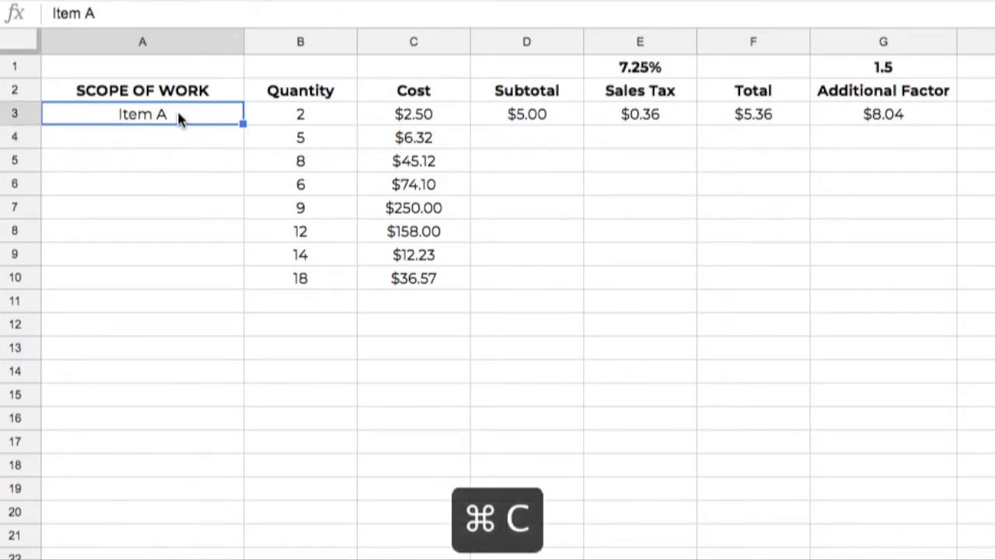
{"action": "left_click", "coordinate": [186, 140]}
{"action": "left_click", "coordinate": [198, 278], "text": "shift"}
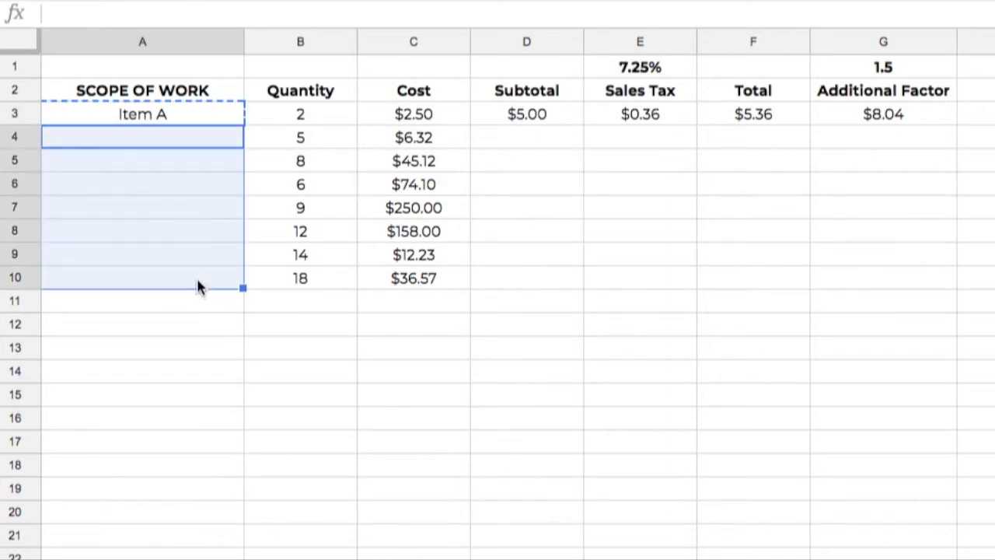
{"action": "key", "text": "super+v"}
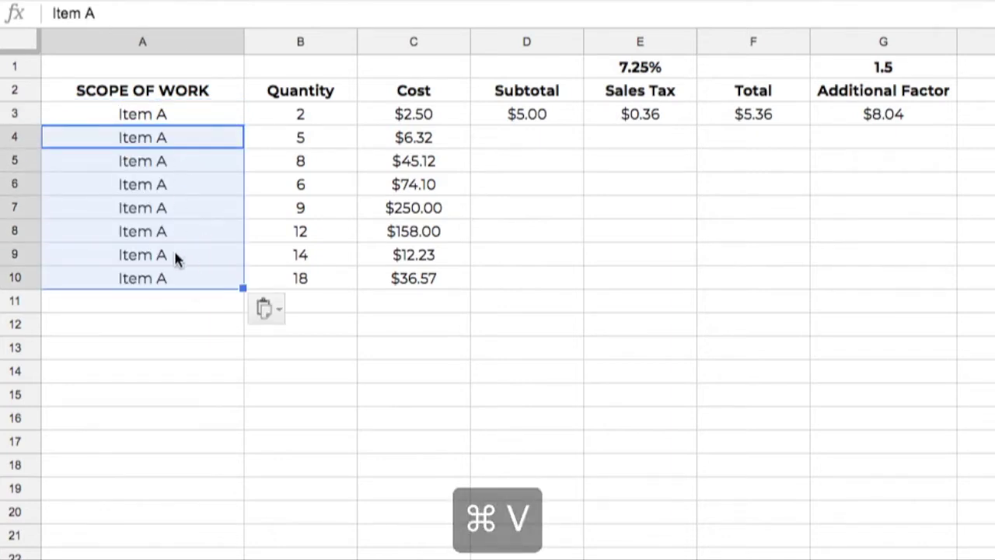
{"action": "left_click", "coordinate": [178, 284]}
{"action": "left_click", "coordinate": [186, 247]}
{"action": "left_click", "coordinate": [191, 229]}
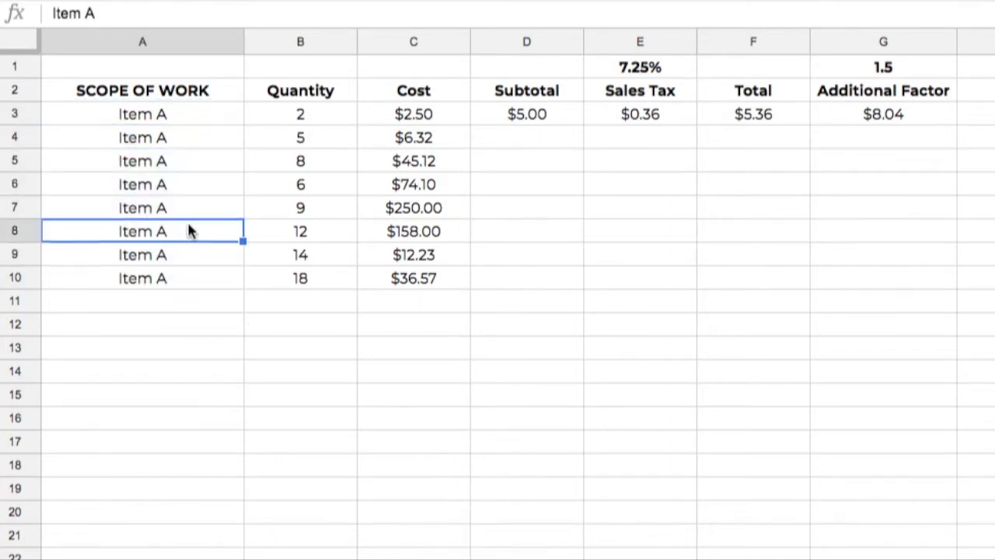
{"action": "left_click", "coordinate": [193, 140]}
{"action": "left_click_drag", "start_coordinate": [193, 140], "coordinate": [200, 269]}
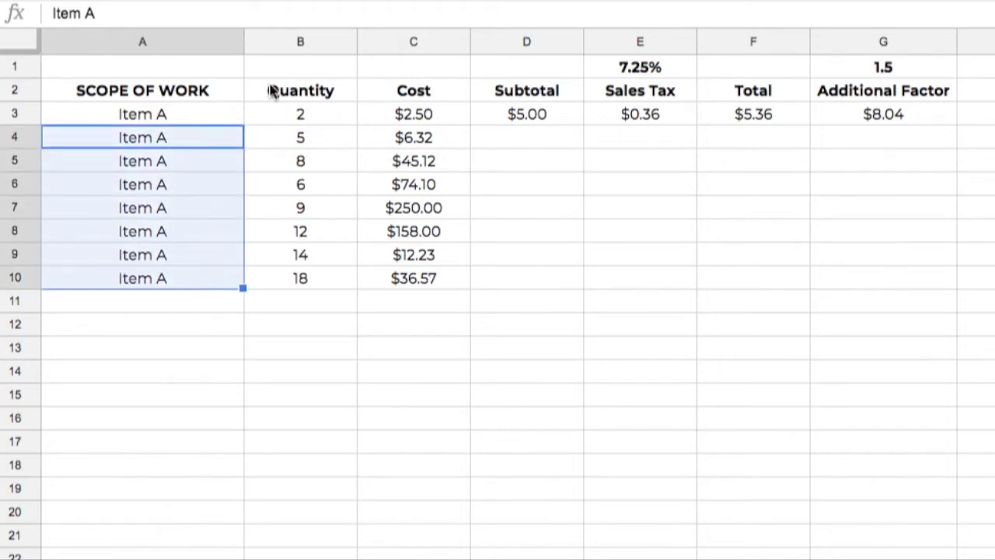
{"action": "key", "text": "Delete"}
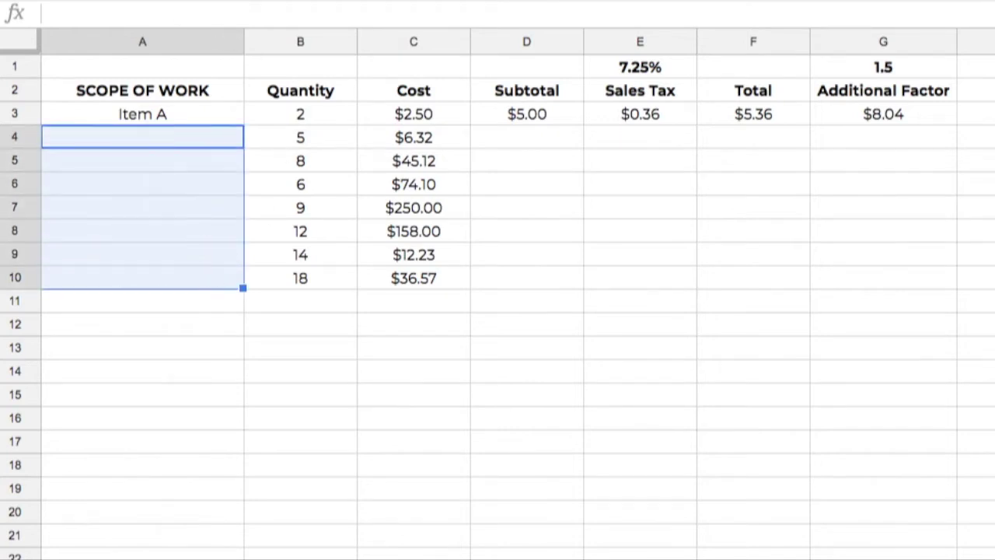
- Drag A3's fill handle to copy Item A down to A10, undoing and redoing once
{"action": "left_click", "coordinate": [190, 111]}
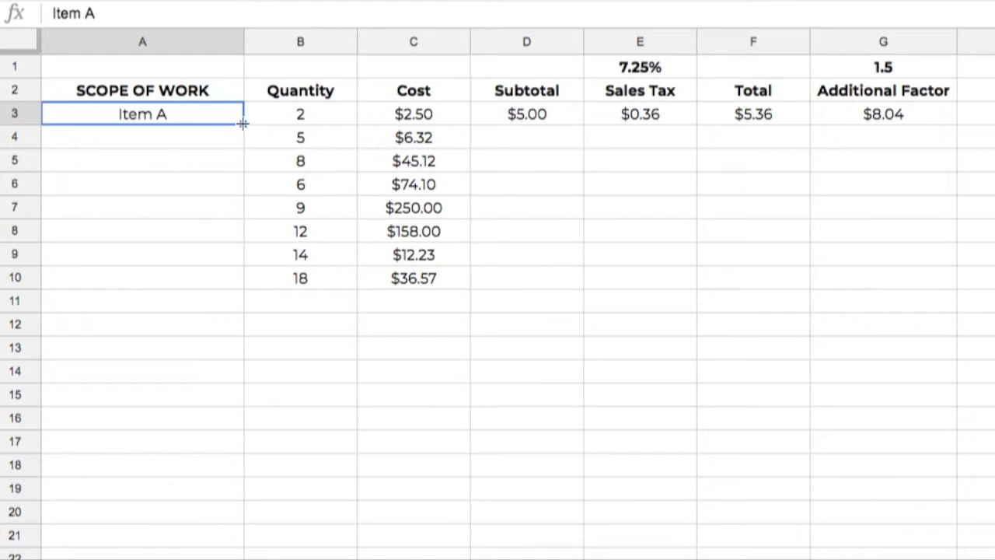
{"action": "left_click_drag", "start_coordinate": [242, 123], "coordinate": [242, 280]}
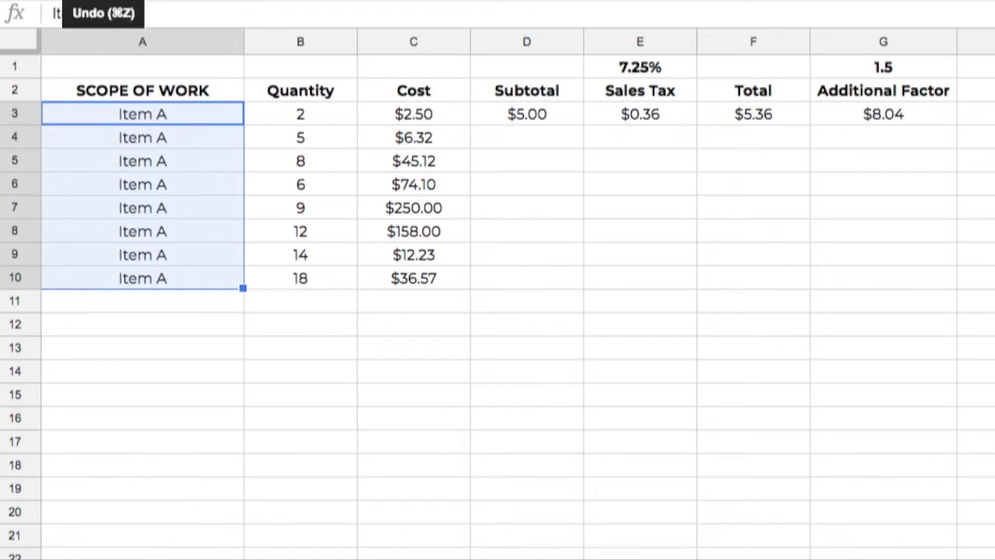
{"action": "left_click", "coordinate": [105, 0]}
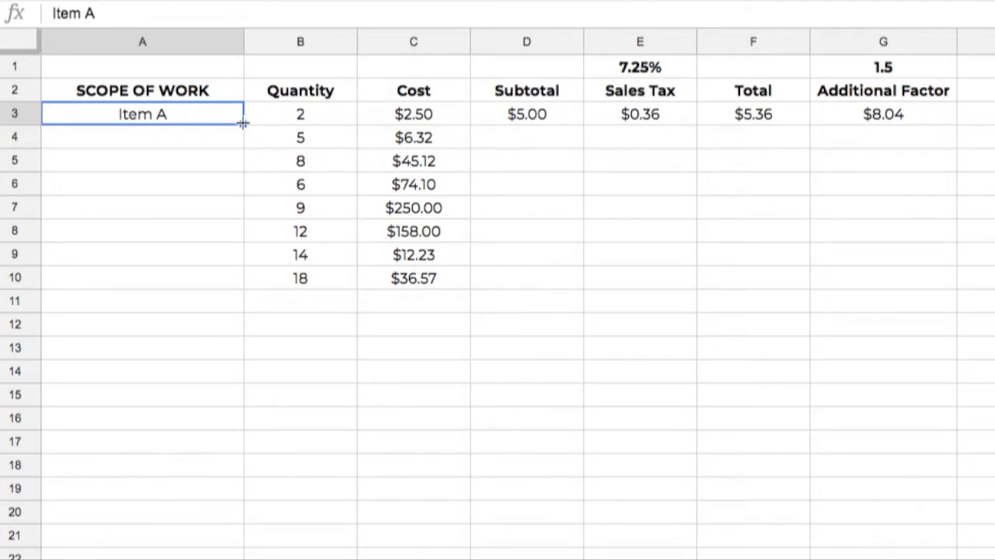
{"action": "left_click_drag", "start_coordinate": [243, 123], "coordinate": [248, 284]}
{"action": "left_click", "coordinate": [185, 143]}
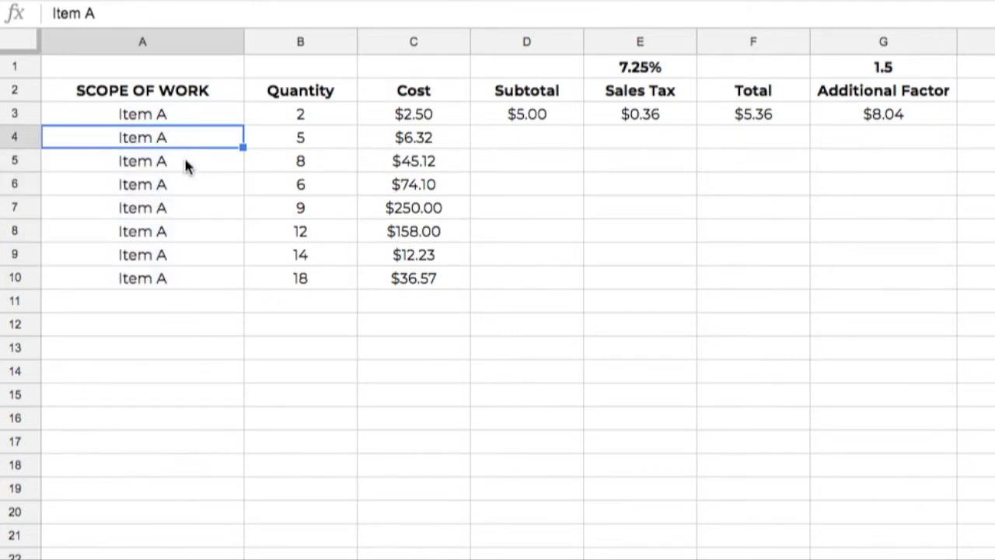
{"action": "left_click", "coordinate": [187, 165]}
{"action": "left_click", "coordinate": [187, 188]}
{"action": "left_click", "coordinate": [185, 208]}
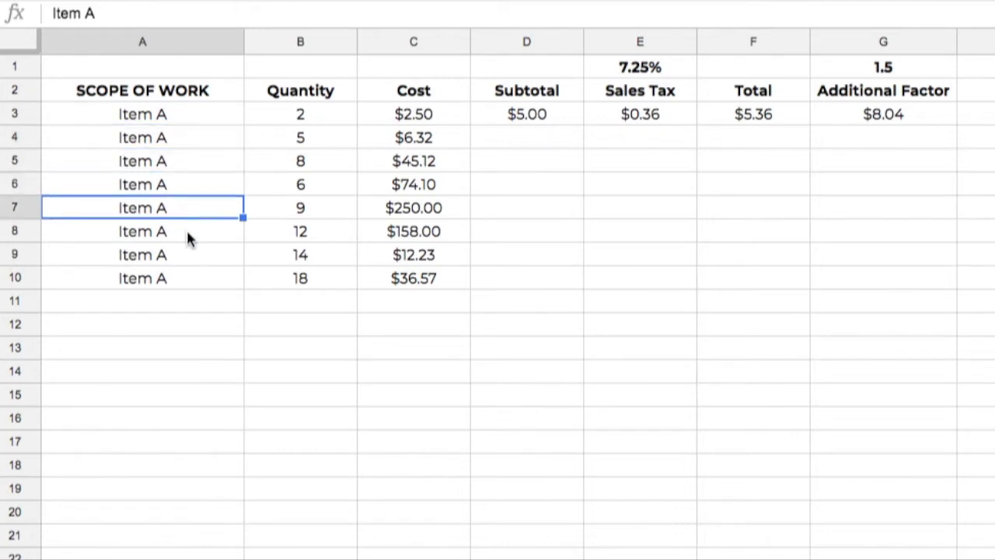
{"action": "left_click", "coordinate": [187, 230]}
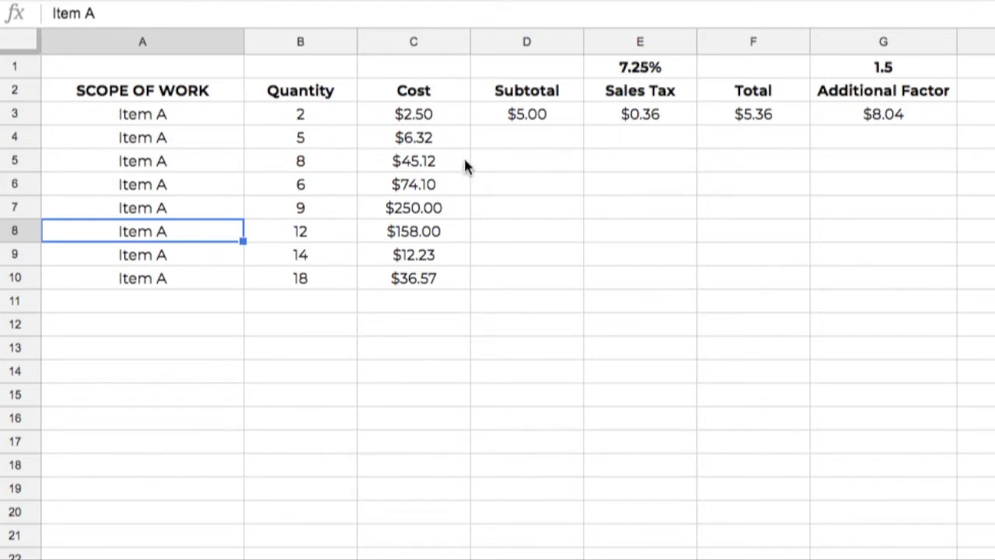
{"action": "left_click_drag", "start_coordinate": [217, 110], "coordinate": [216, 276]}
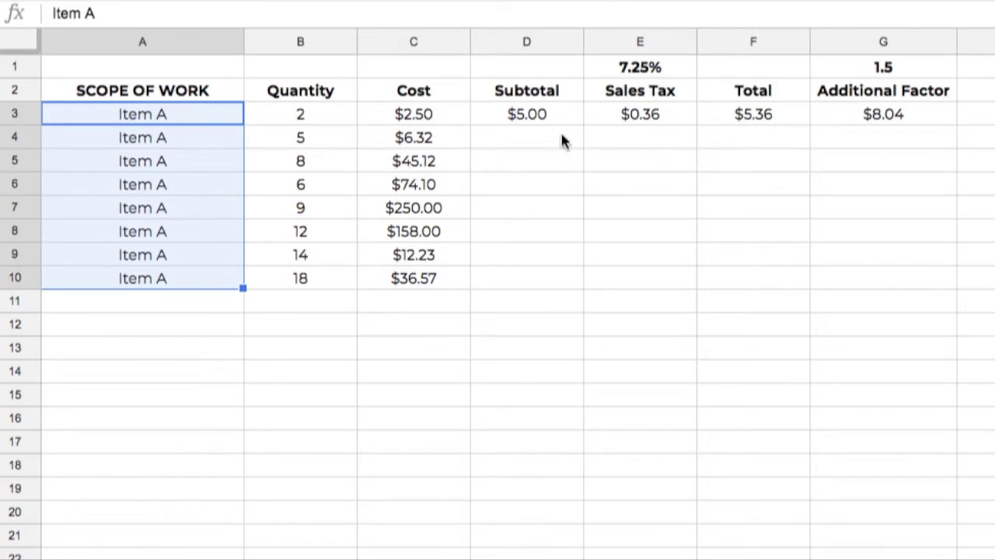
{"action": "left_click", "coordinate": [532, 116]}
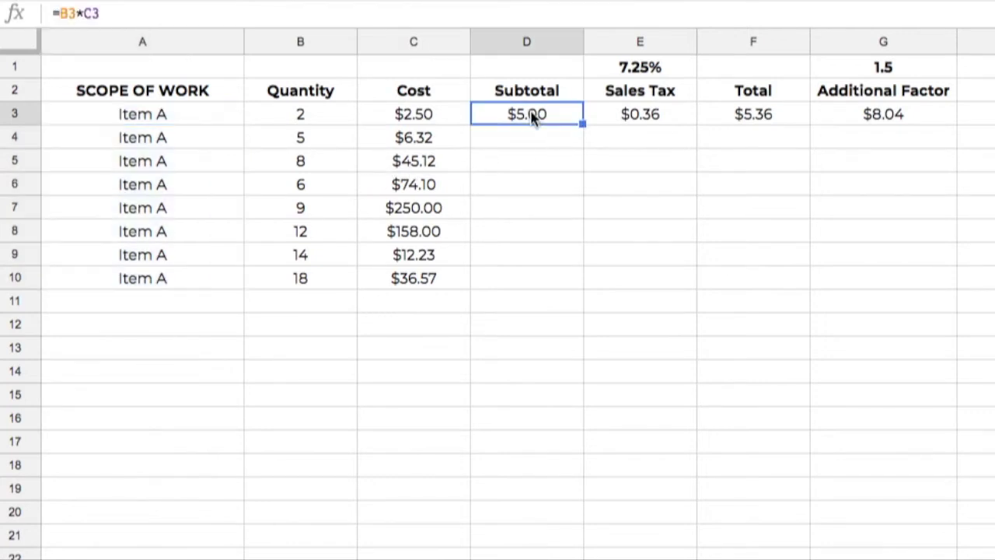
{"action": "double_click", "coordinate": [528, 121]}
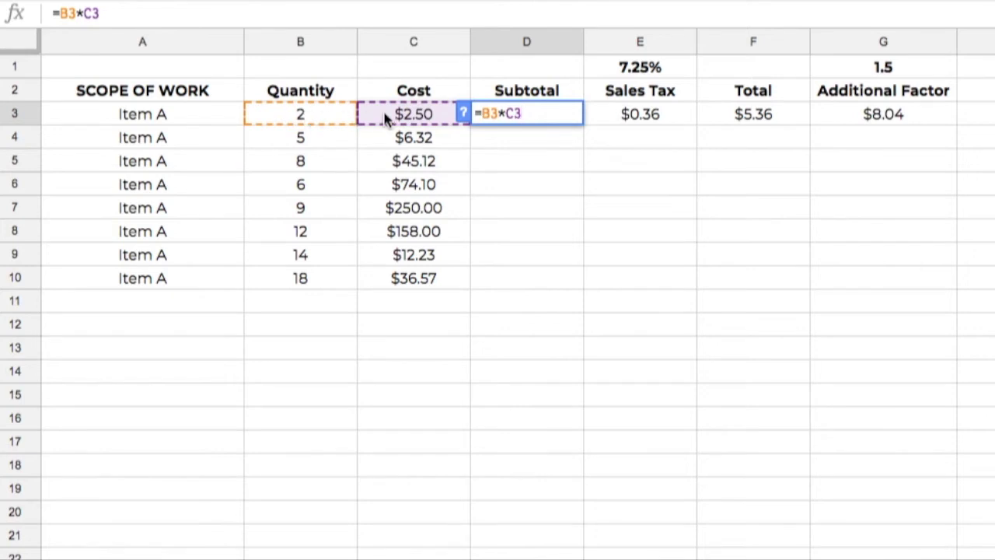
{"action": "key", "text": "Return"}
{"action": "double_click", "coordinate": [529, 118]}
{"action": "key", "text": "Return"}
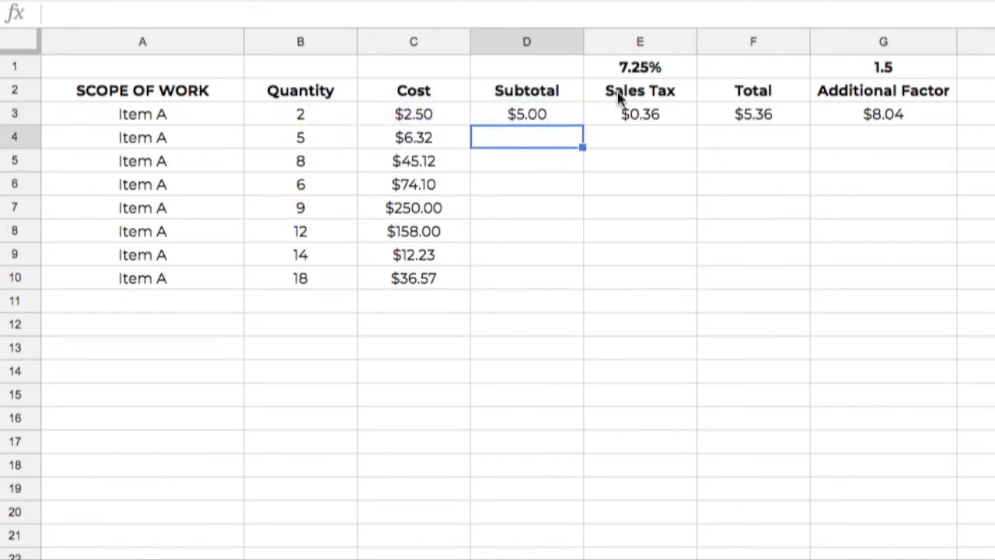
{"action": "left_click", "coordinate": [550, 114]}
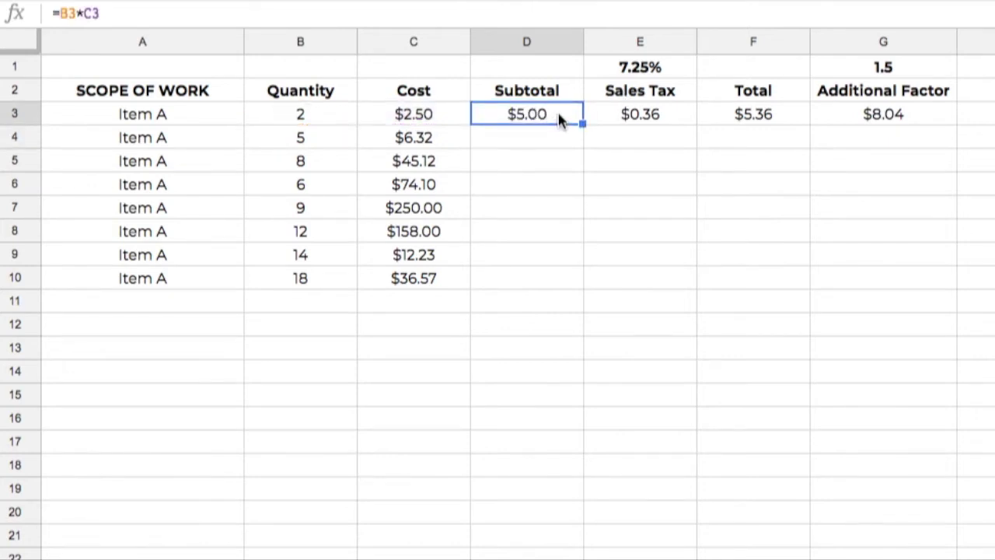
{"action": "double_click", "coordinate": [559, 116]}
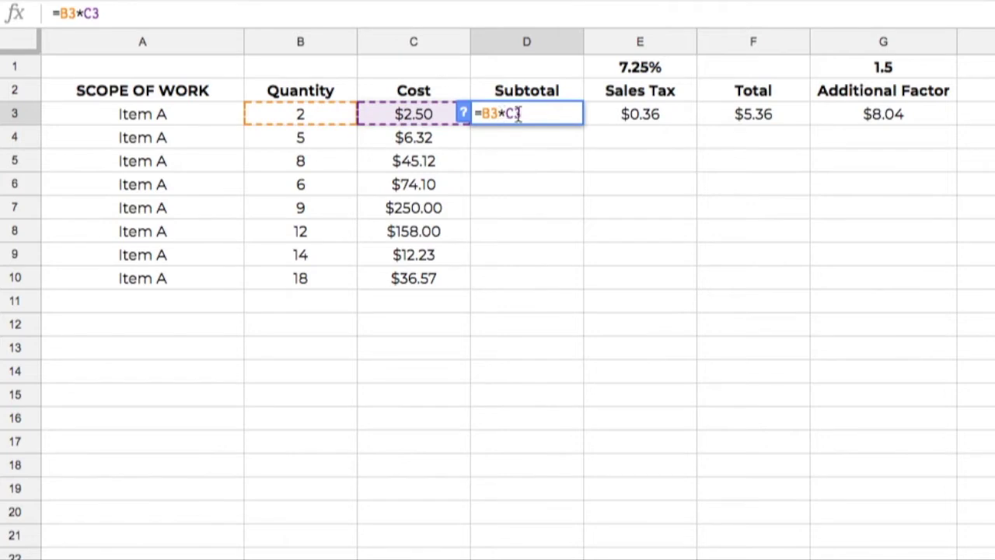
{"action": "key", "text": "Escape"}
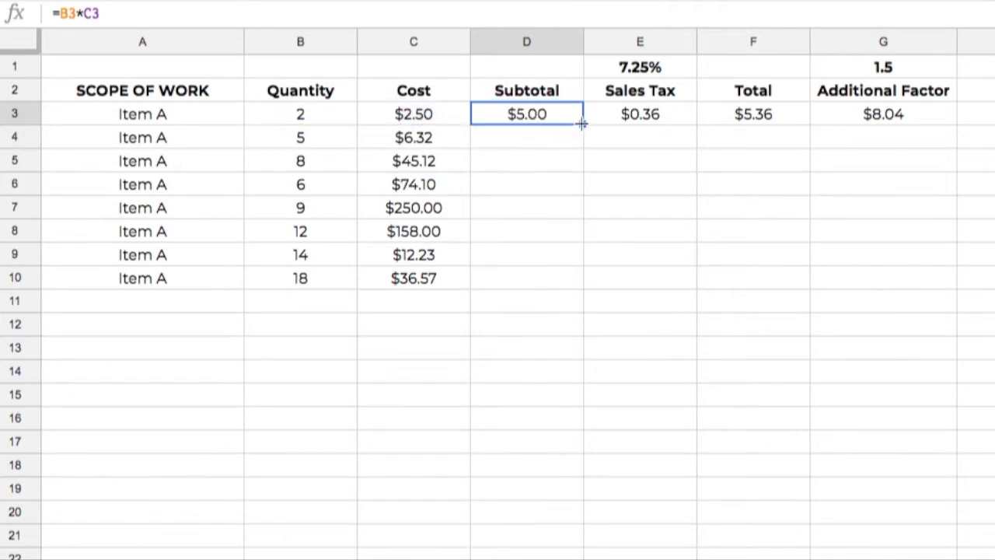
{"action": "left_click_drag", "start_coordinate": [583, 124], "coordinate": [581, 287]}
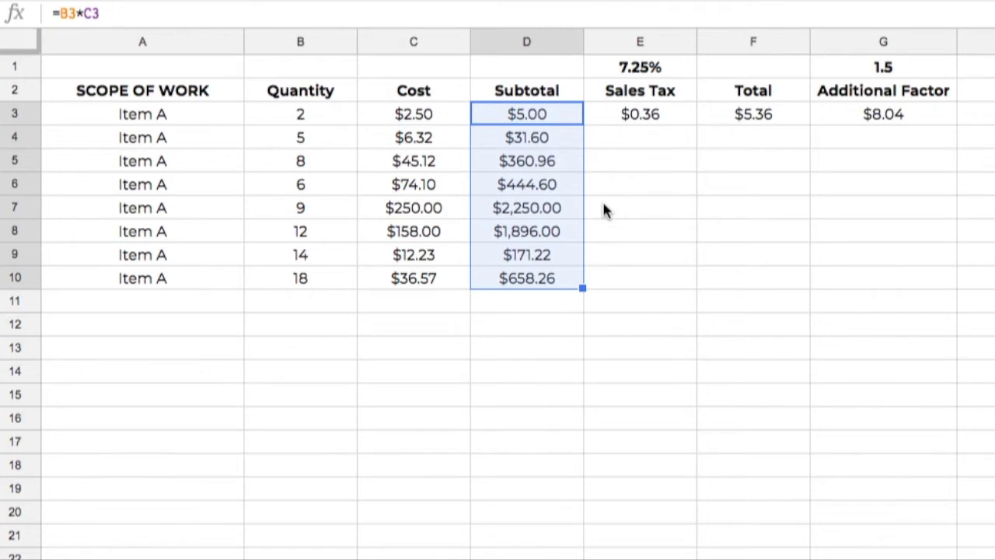
- Inspect the Subtotal formulas in D3, D6, D9 and D10 without changing them
{"action": "left_click", "coordinate": [565, 191]}
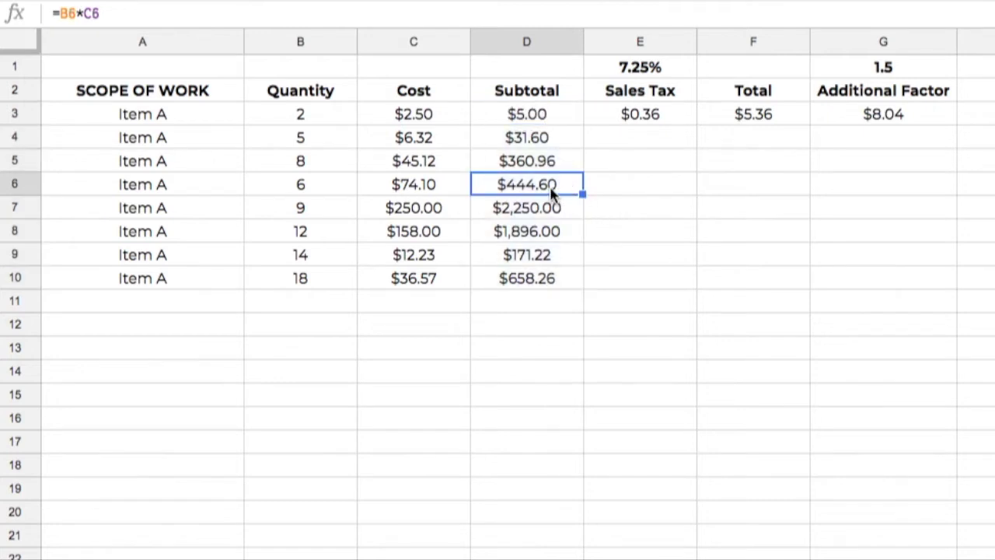
{"action": "double_click", "coordinate": [539, 121]}
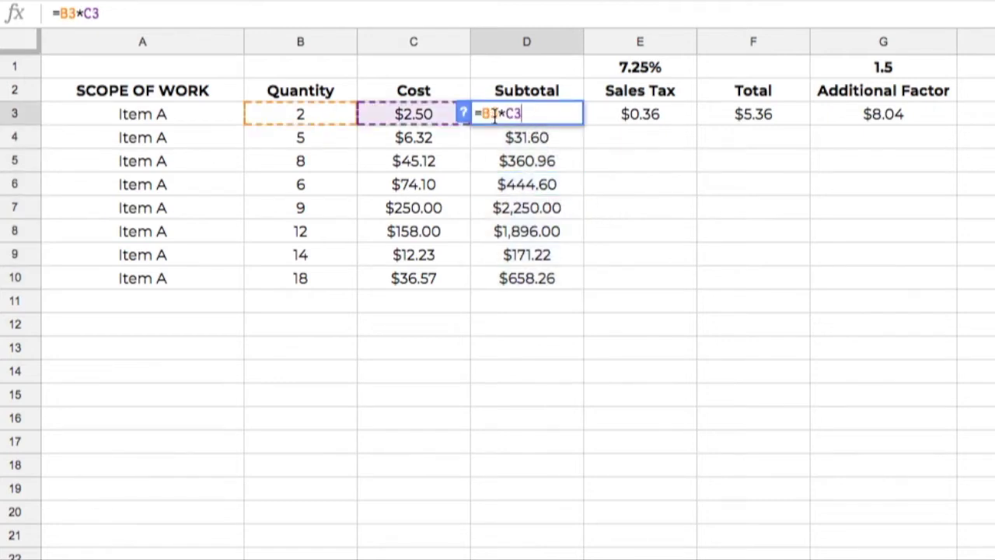
{"action": "left_click", "coordinate": [302, 118]}
{"action": "double_click", "coordinate": [504, 113]}
{"action": "key", "text": "Escape"}
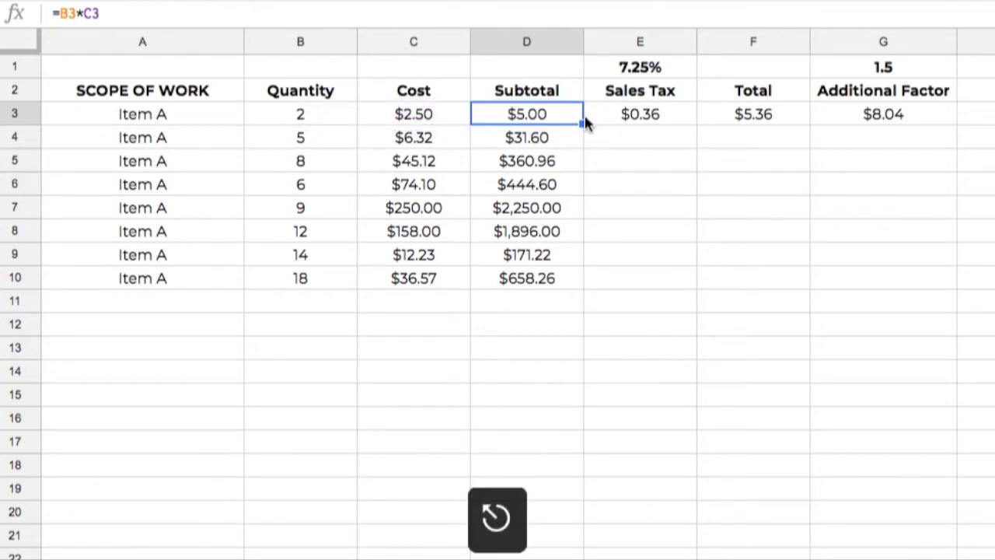
{"action": "left_click", "coordinate": [562, 254]}
{"action": "double_click", "coordinate": [562, 254]}
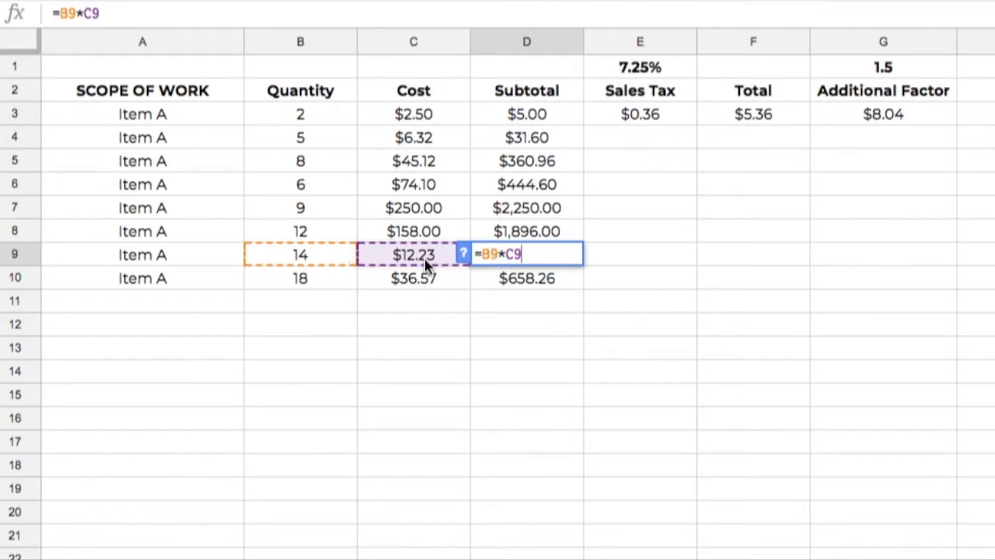
{"action": "key", "text": "Return"}
{"action": "double_click", "coordinate": [535, 280]}
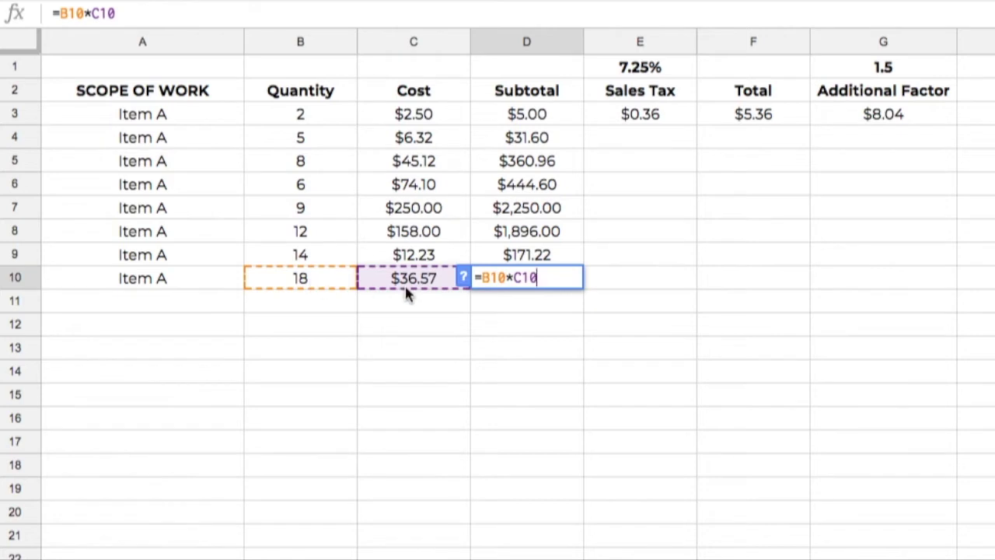
{"action": "key", "text": "Escape"}
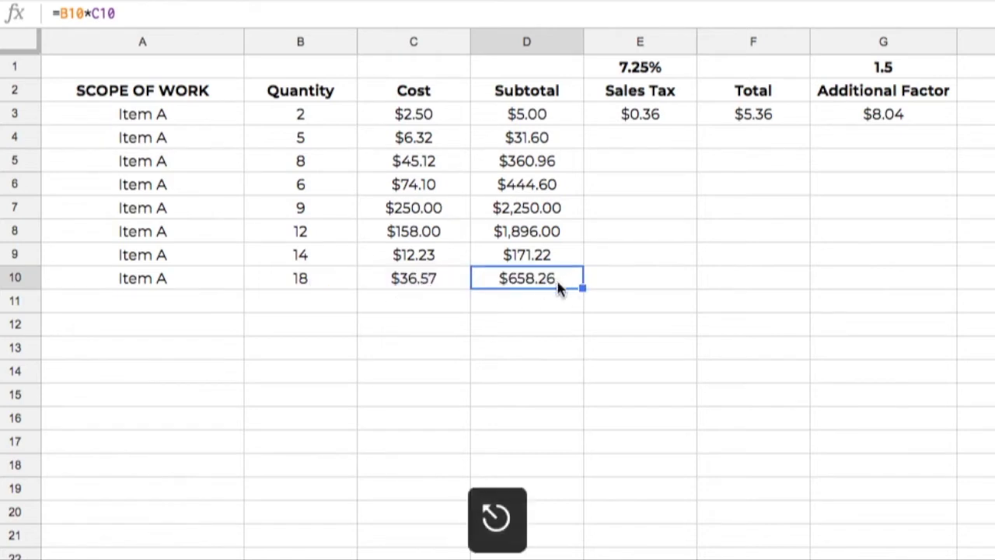
- Fill D3's Quantity-times-Cost formula down to D10, giving $658.26 from =B10*C10
{"action": "left_click", "coordinate": [557, 113]}
{"action": "left_click_drag", "start_coordinate": [199, 116], "coordinate": [202, 272]}
{"action": "left_click", "coordinate": [549, 114]}
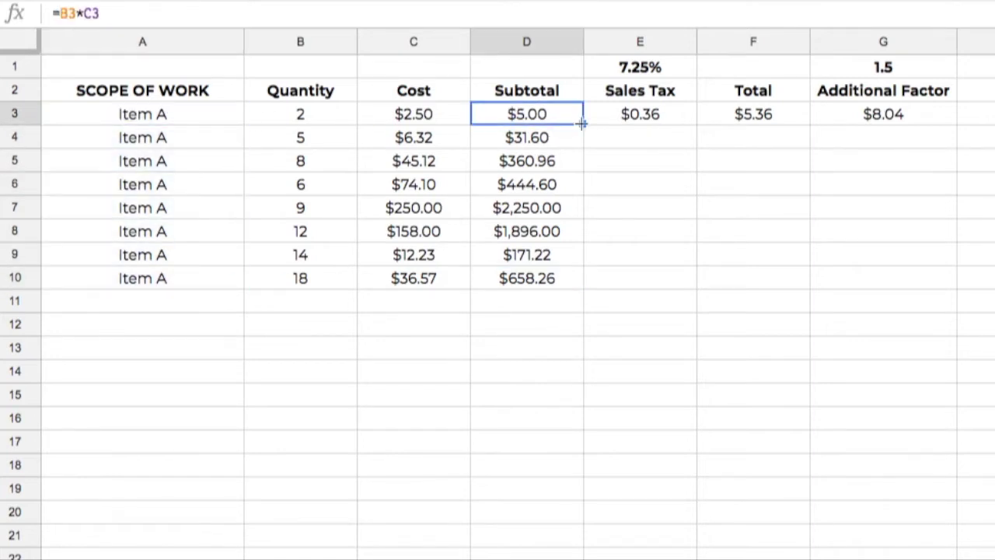
{"action": "left_click_drag", "start_coordinate": [582, 123], "coordinate": [571, 302]}
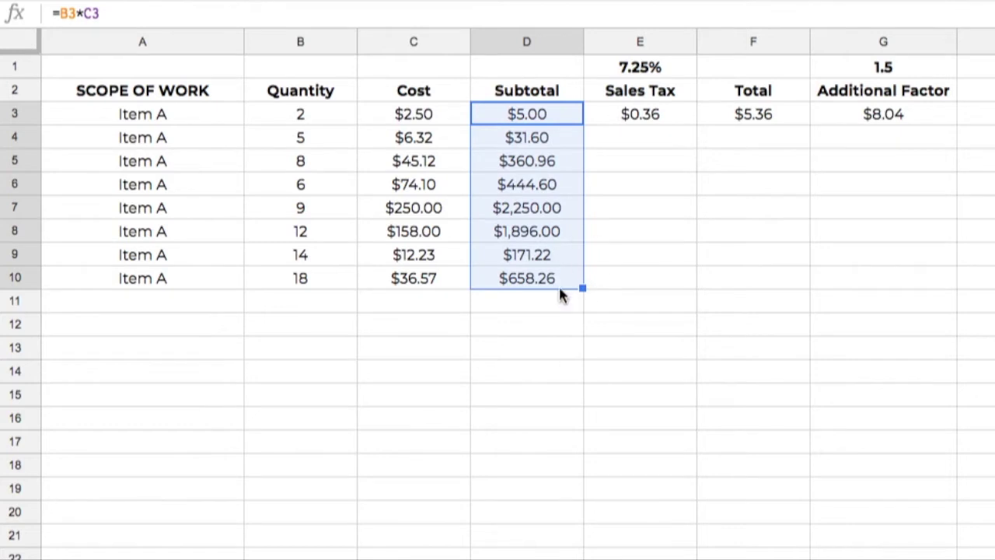
{"action": "left_click", "coordinate": [561, 297]}
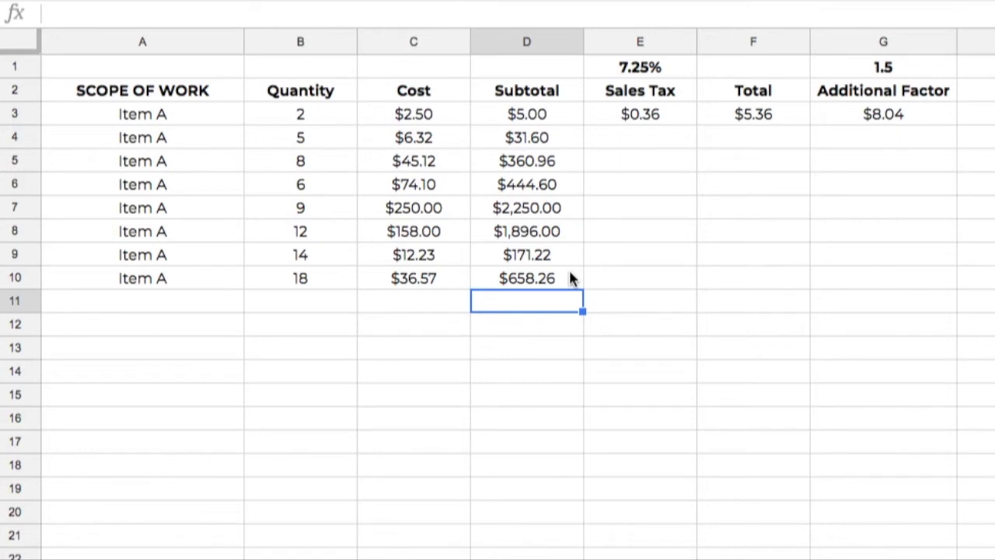
{"action": "left_click", "coordinate": [661, 116]}
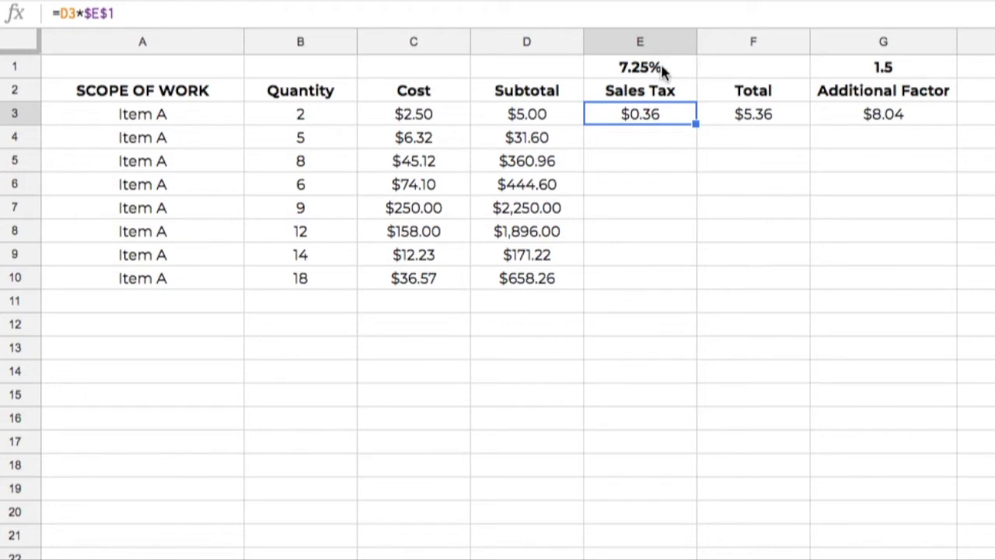
{"action": "left_click", "coordinate": [322, 114]}
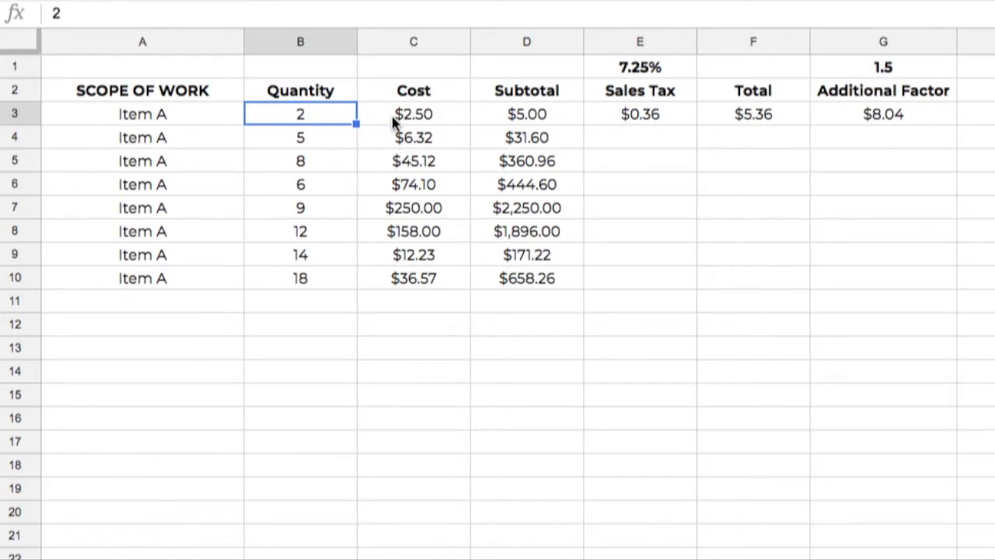
{"action": "left_click", "coordinate": [395, 121]}
{"action": "left_click", "coordinate": [548, 121]}
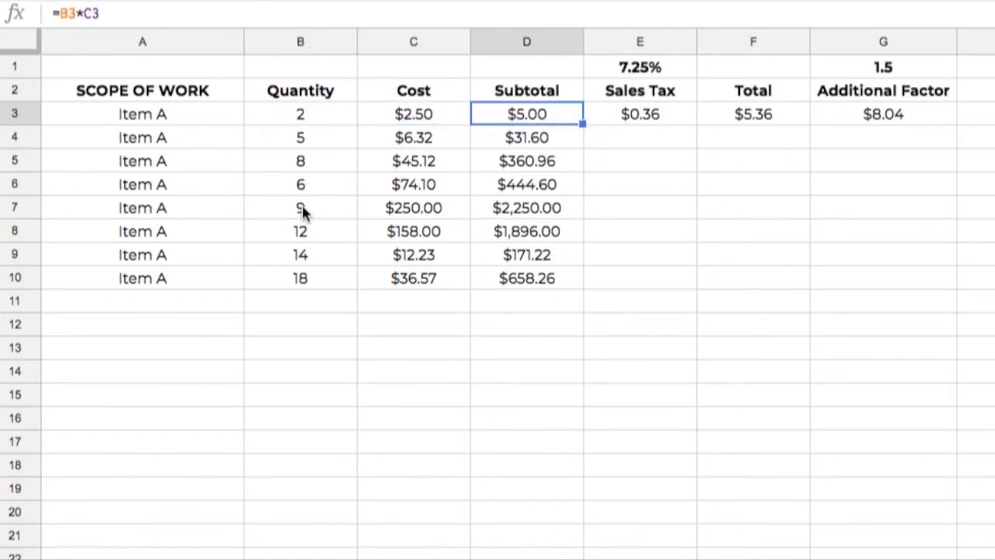
{"action": "left_click", "coordinate": [548, 286]}
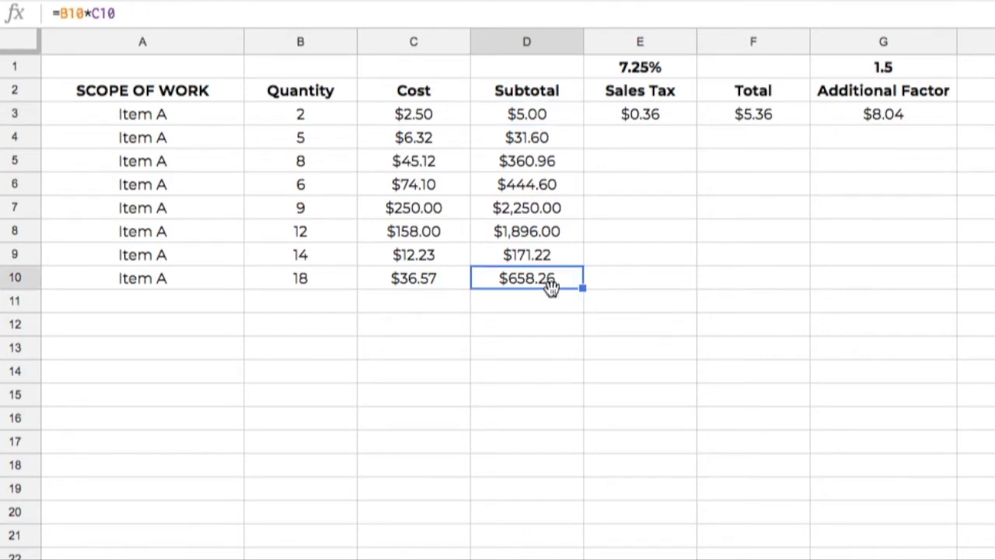
{"action": "left_click", "coordinate": [665, 115]}
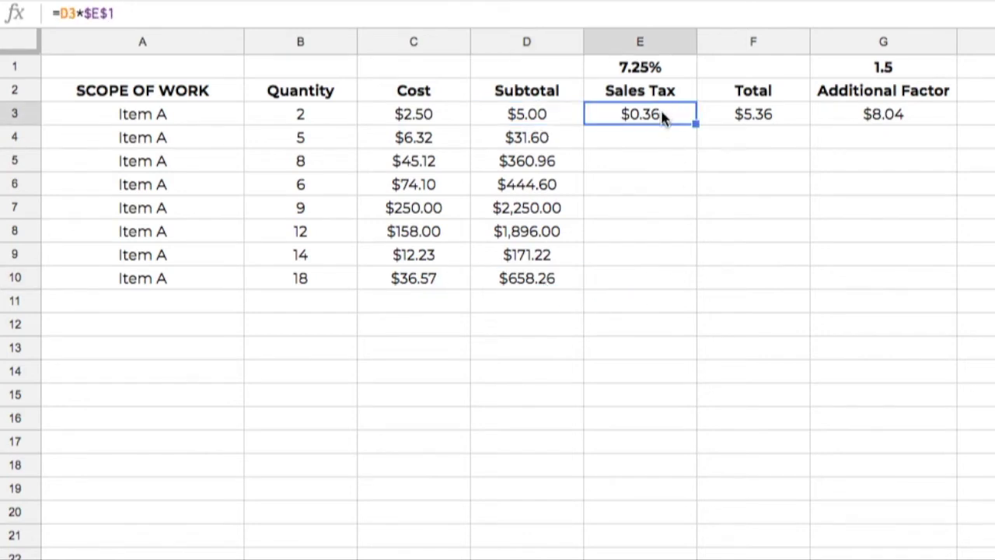
{"action": "left_click", "coordinate": [542, 116]}
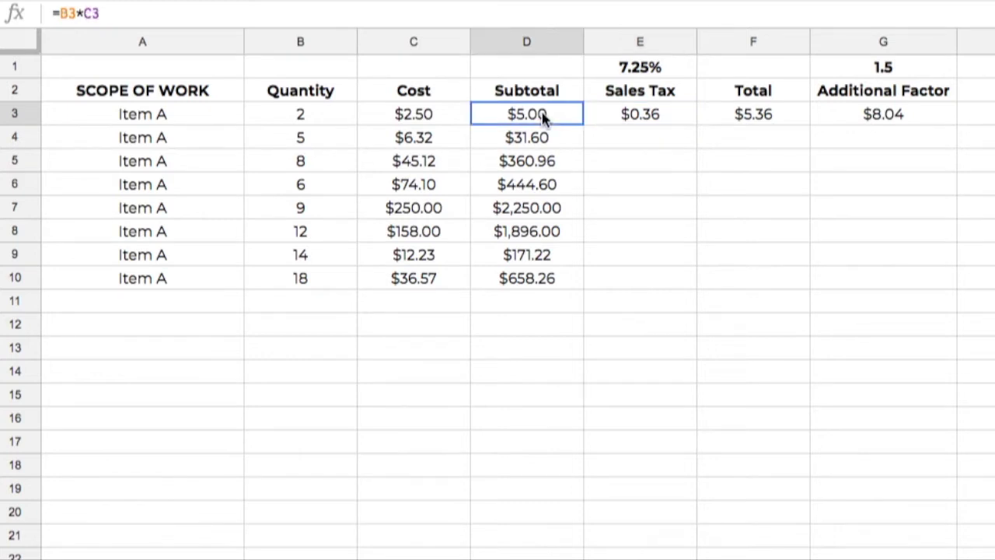
{"action": "left_click", "coordinate": [636, 71]}
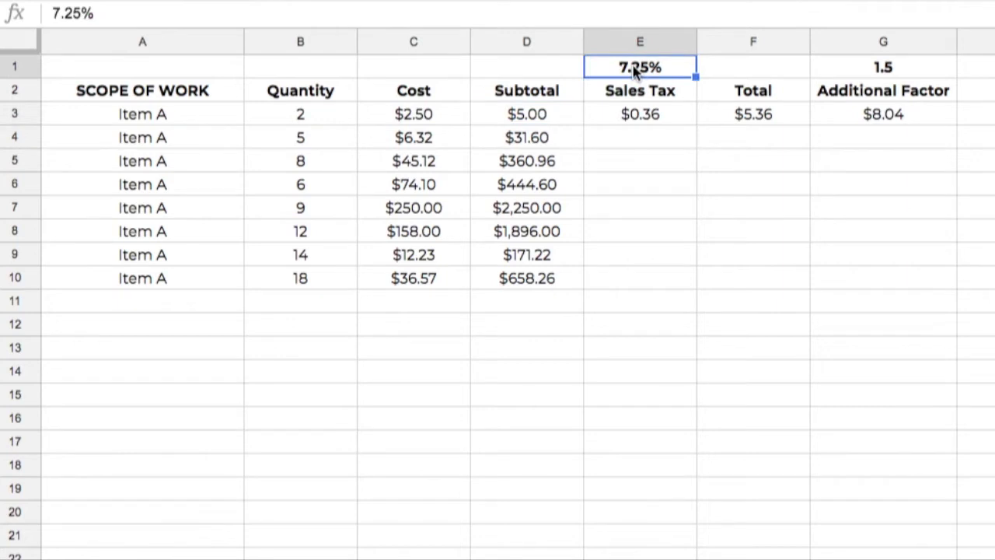
{"action": "left_click", "coordinate": [645, 119]}
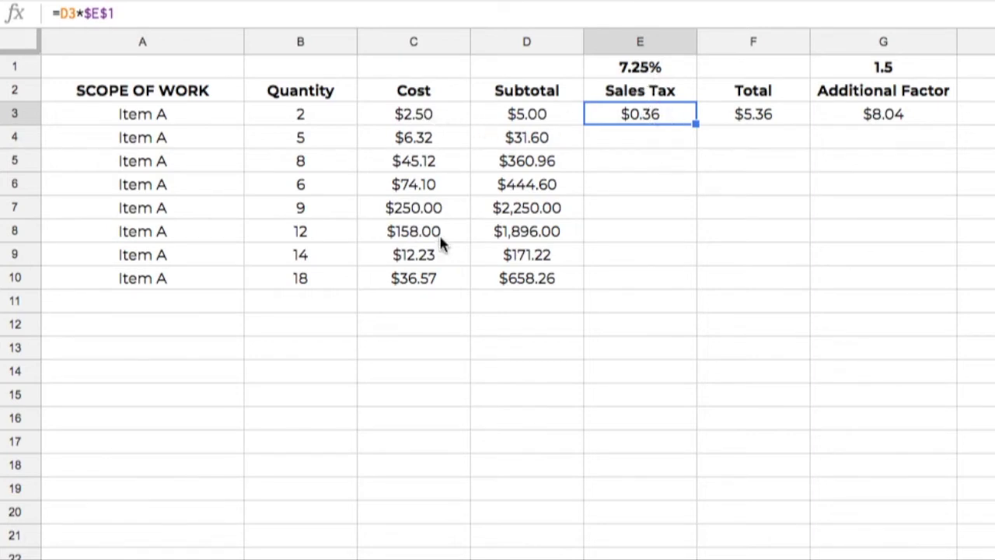
{"action": "double_click", "coordinate": [668, 114]}
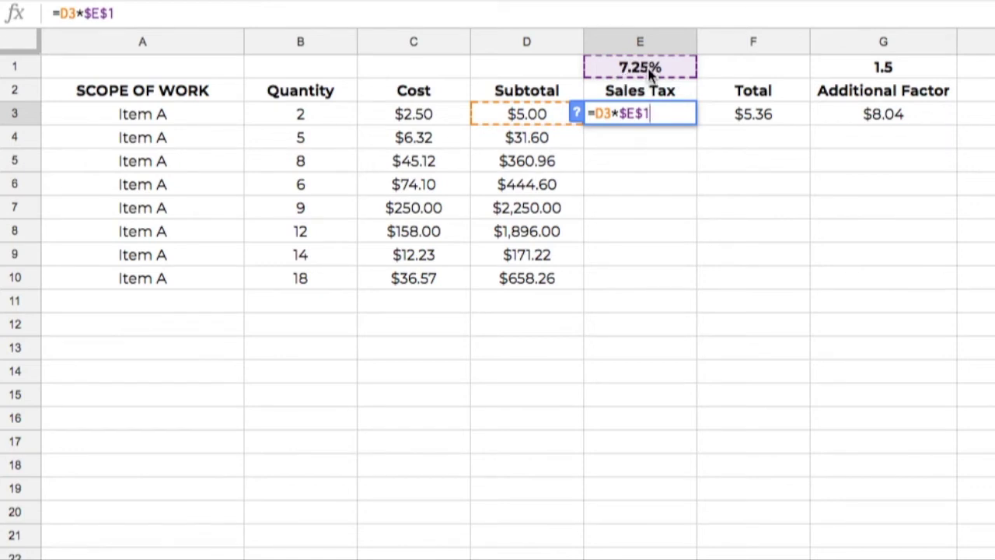
{"action": "key", "text": "Return"}
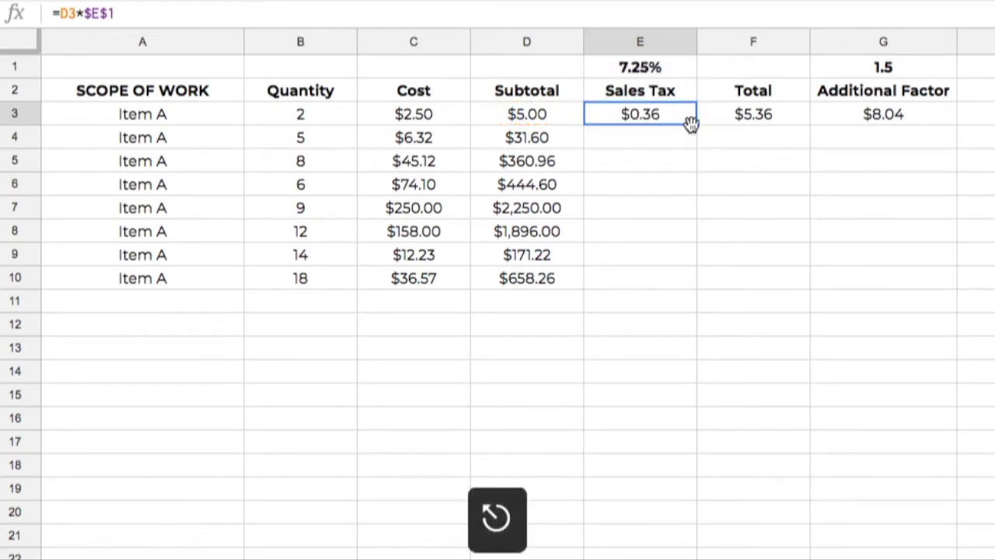
{"action": "left_click_drag", "start_coordinate": [692, 123], "coordinate": [694, 287]}
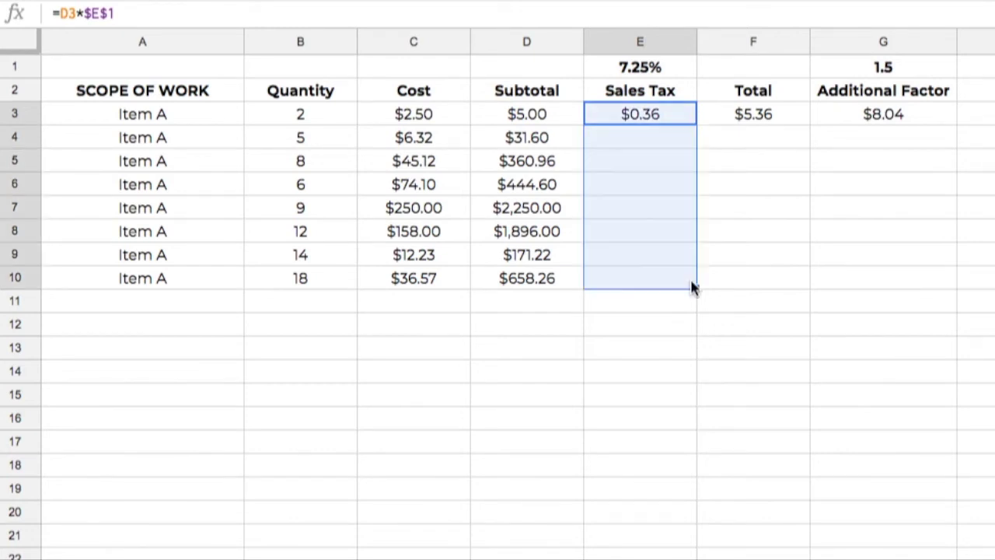
- Check the copied 7.25% Sales Tax formulas in E3, E4 and E5, then reopen E3
{"action": "double_click", "coordinate": [663, 114]}
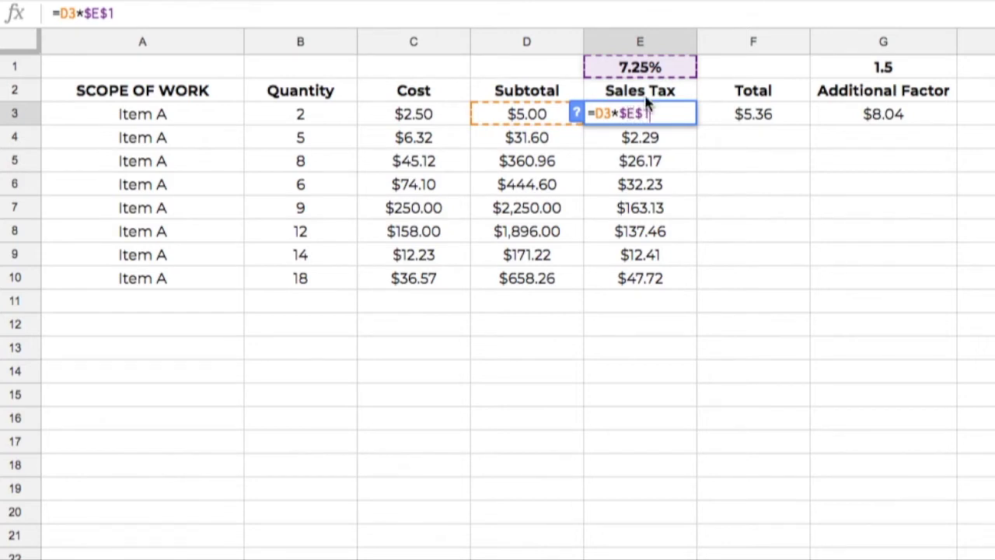
{"action": "key", "text": "Return"}
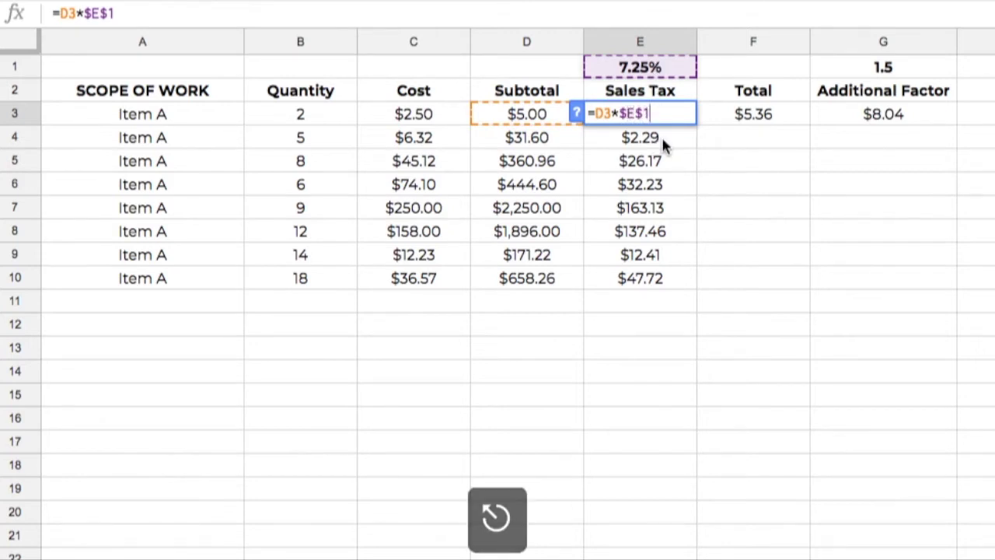
{"action": "double_click", "coordinate": [653, 138]}
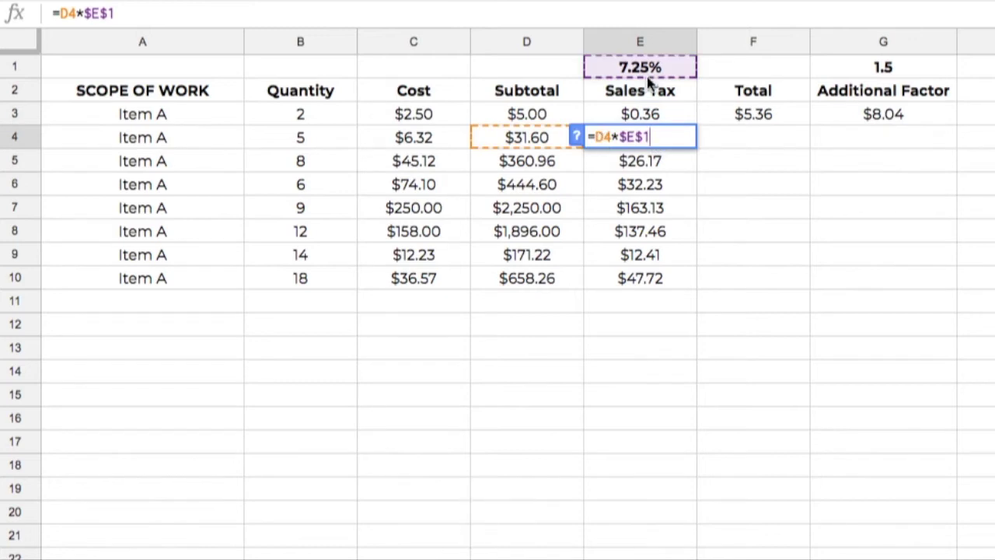
{"action": "key", "text": "Return"}
{"action": "double_click", "coordinate": [631, 165]}
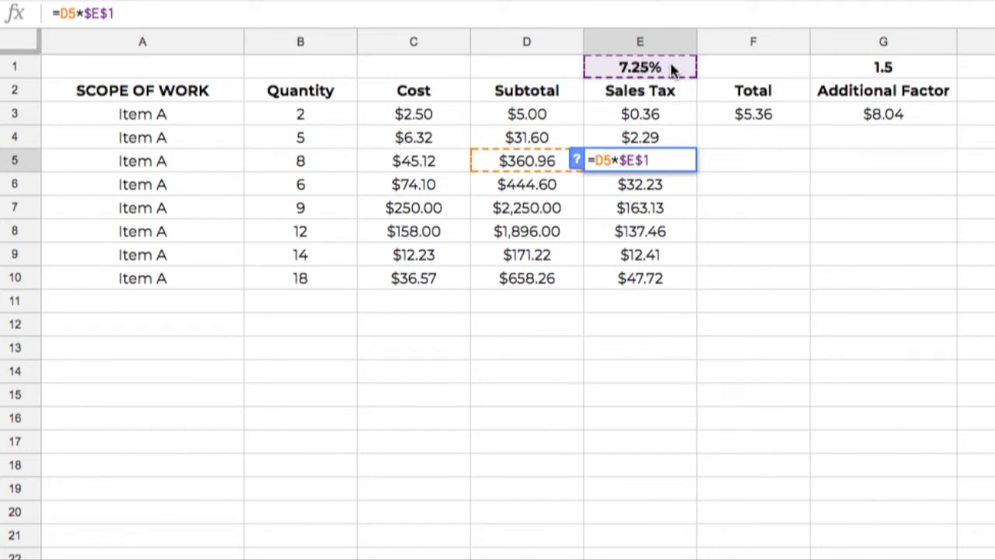
{"action": "key", "text": "Return"}
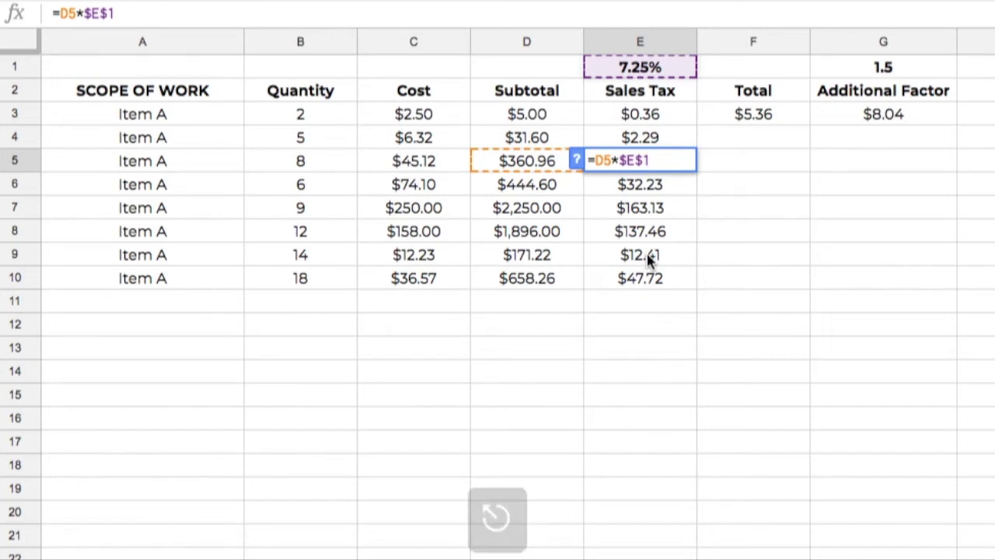
{"action": "key", "text": "Return"}
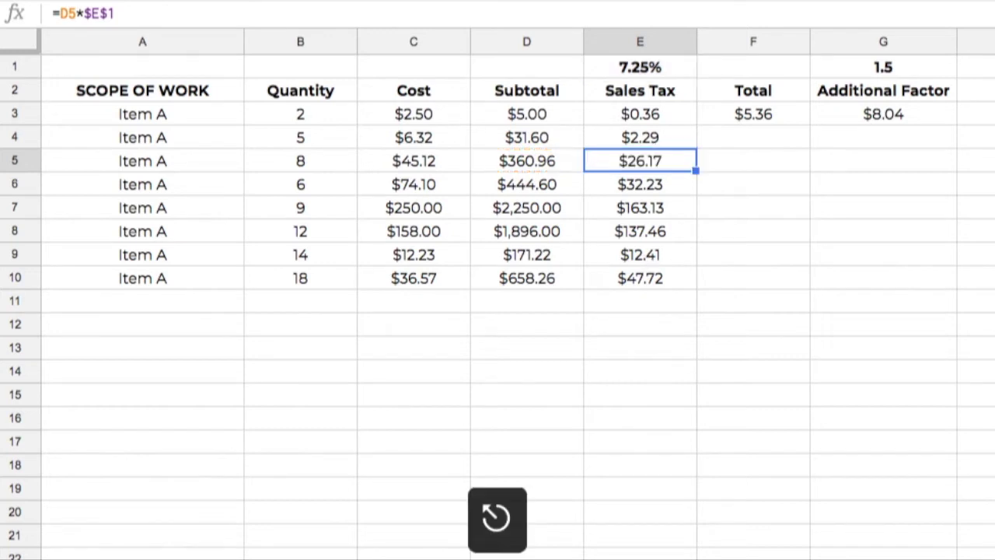
{"action": "double_click", "coordinate": [655, 117]}
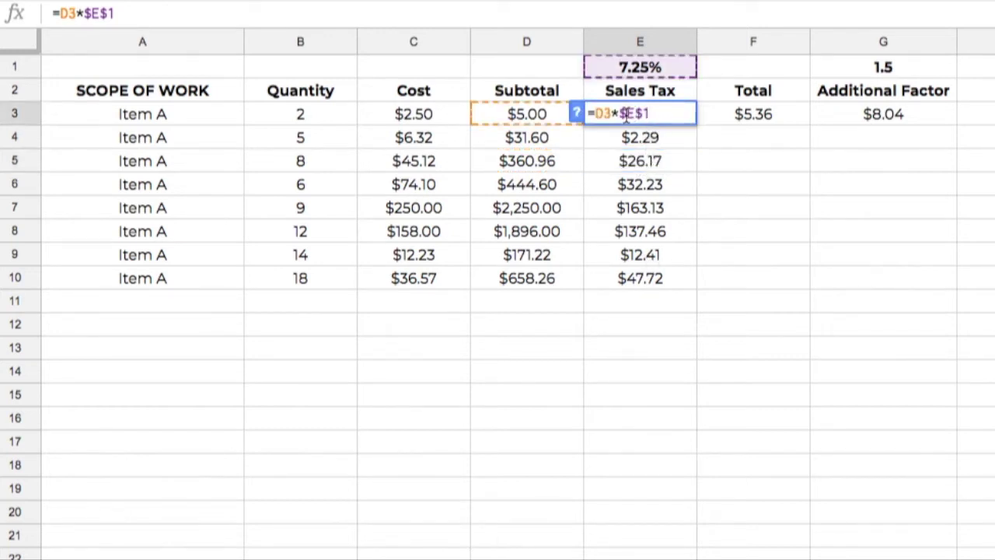
- Remove both $ signs so E3 reads the relative formula =D3*E1
{"action": "left_click", "coordinate": [626, 115]}
{"action": "key", "text": "BackSpace"}
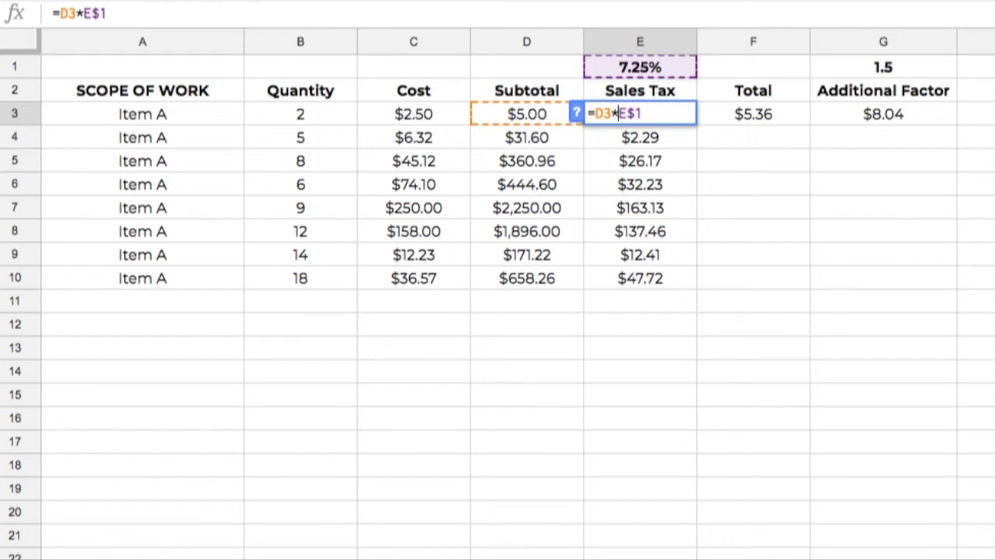
{"action": "left_click", "coordinate": [635, 114]}
{"action": "key", "text": "BackSpace"}
{"action": "key", "text": "Return"}
- Clear the tax values from E4:E10 and confirm E3 still shows $0.36
{"action": "left_click", "coordinate": [660, 117]}
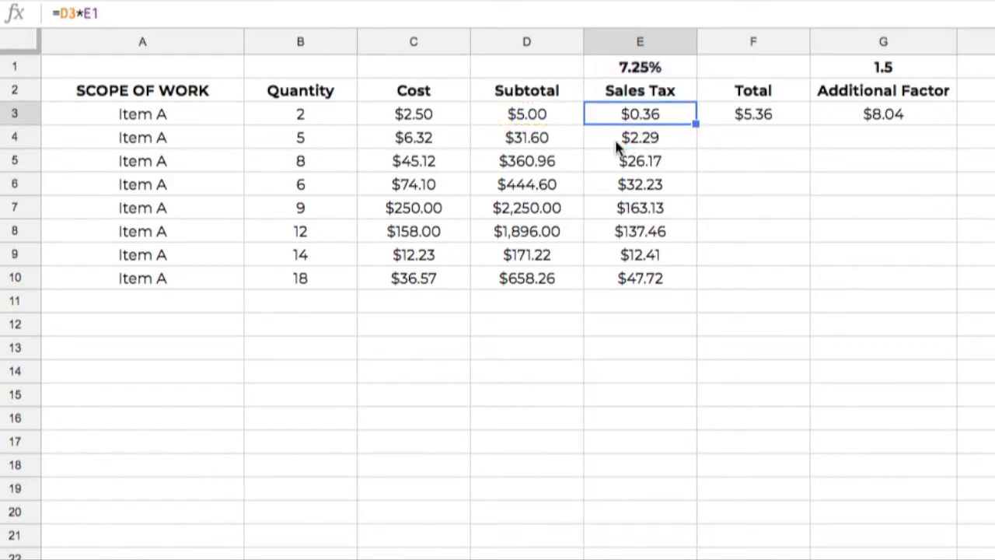
{"action": "left_click_drag", "start_coordinate": [618, 146], "coordinate": [644, 280]}
{"action": "key", "text": "Delete"}
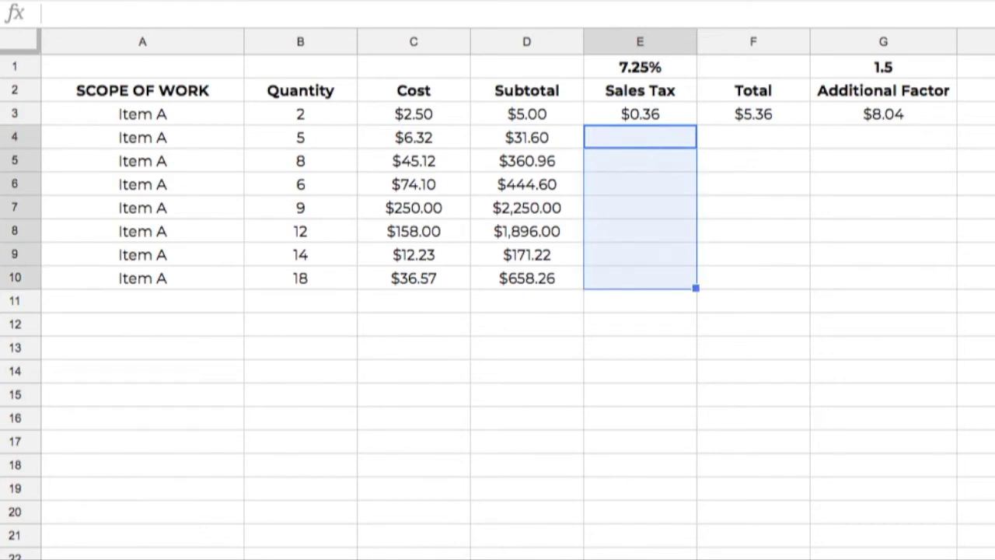
{"action": "double_click", "coordinate": [674, 114]}
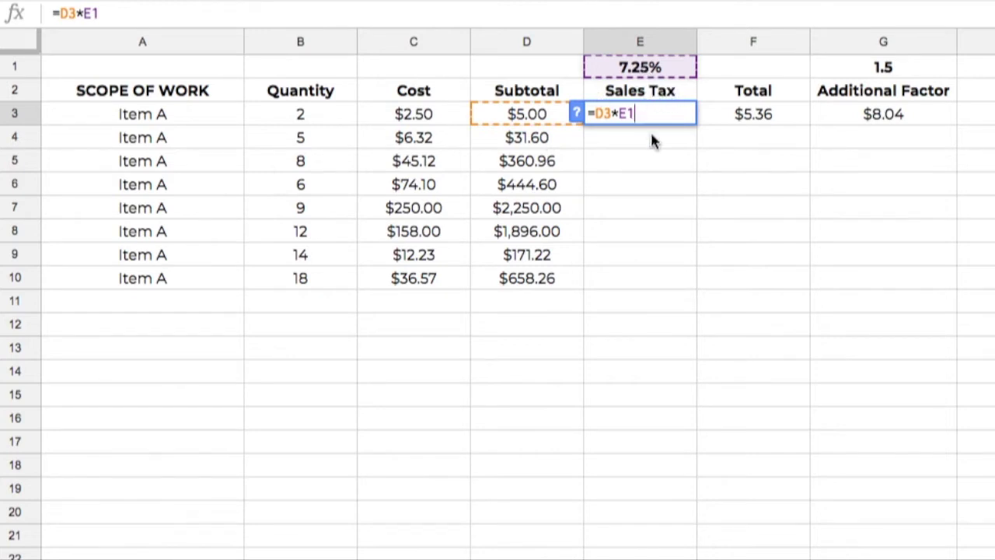
{"action": "key", "text": "Return"}
- Copy the unlocked =D3*E1 tax formula down to E10 and review E3
{"action": "left_click", "coordinate": [688, 121]}
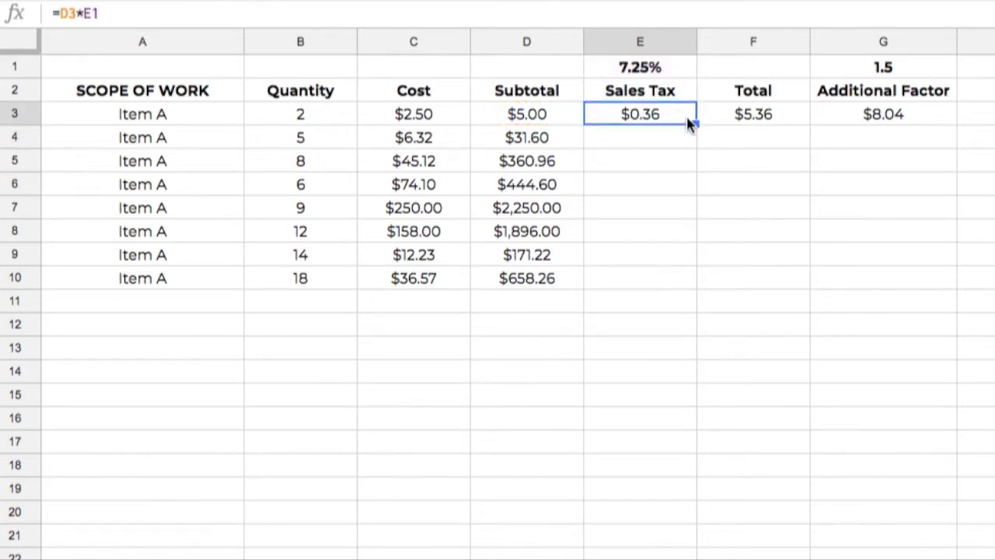
{"action": "left_click_drag", "start_coordinate": [695, 122], "coordinate": [697, 277]}
{"action": "mouse_move", "coordinate": [653, 139]}
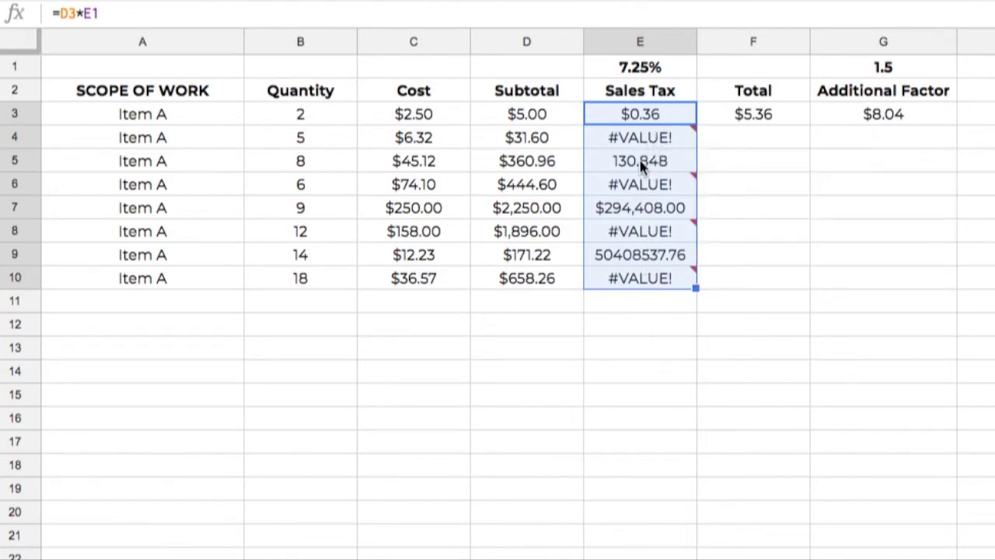
{"action": "left_click", "coordinate": [652, 117]}
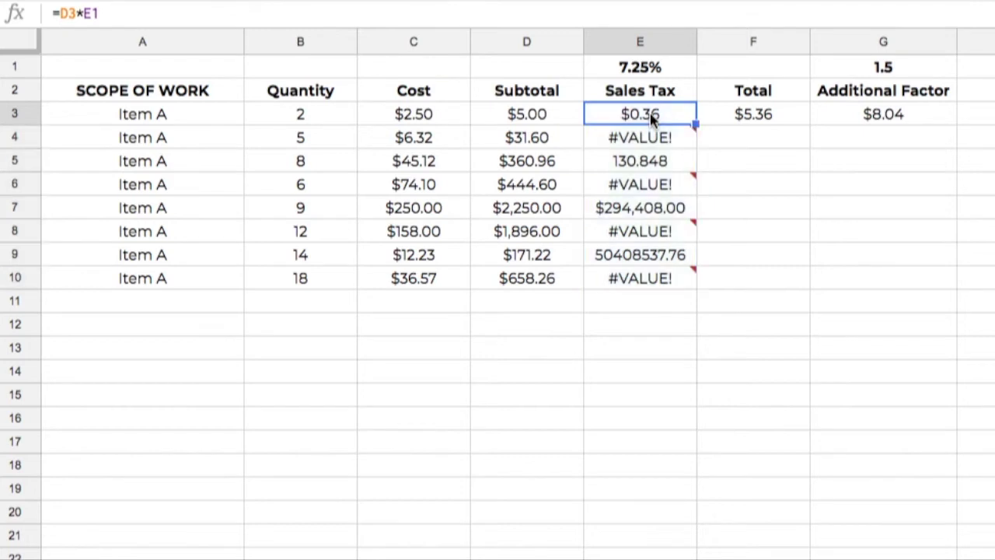
{"action": "double_click", "coordinate": [652, 116]}
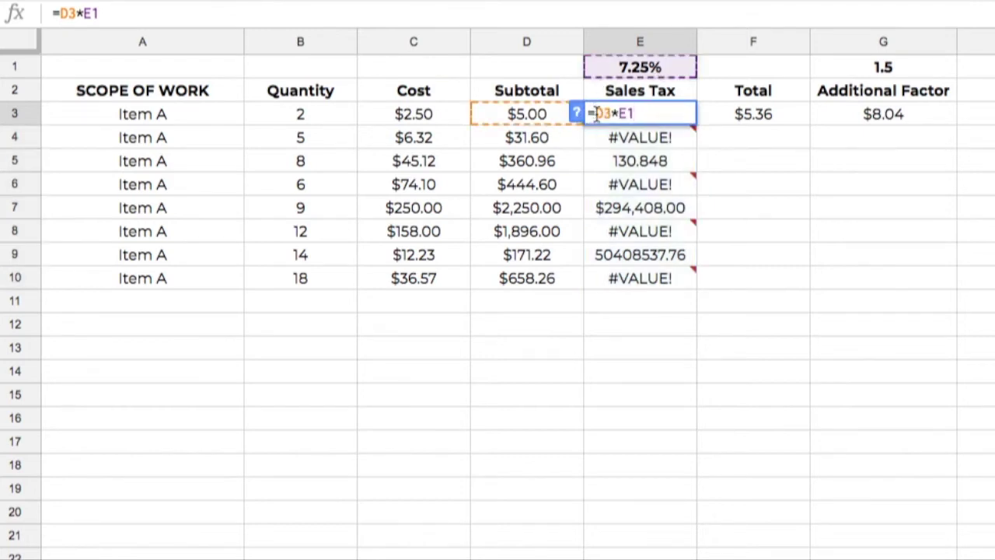
- Inspect E4's and E5's formulas to see the shifted rate references
{"action": "double_click", "coordinate": [632, 145]}
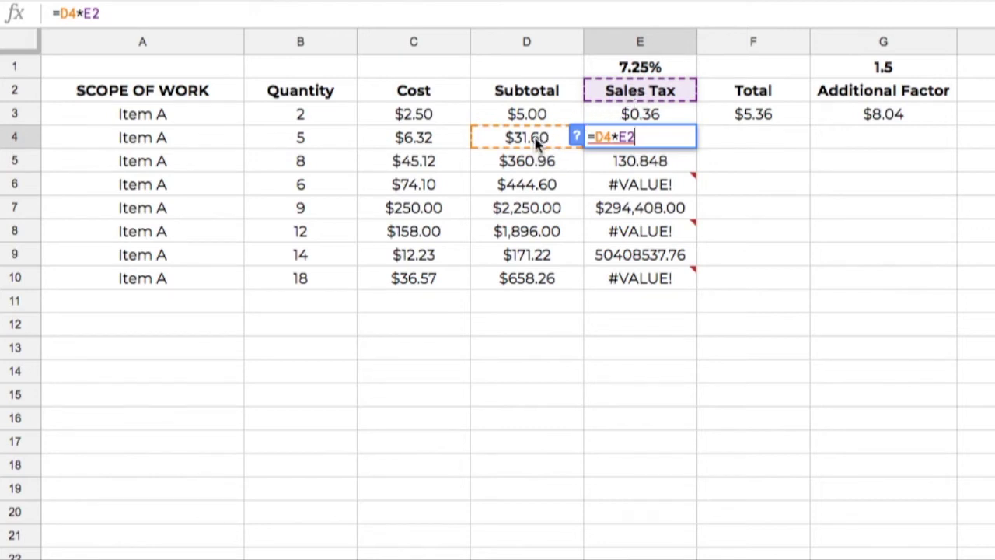
{"action": "key", "text": "Escape"}
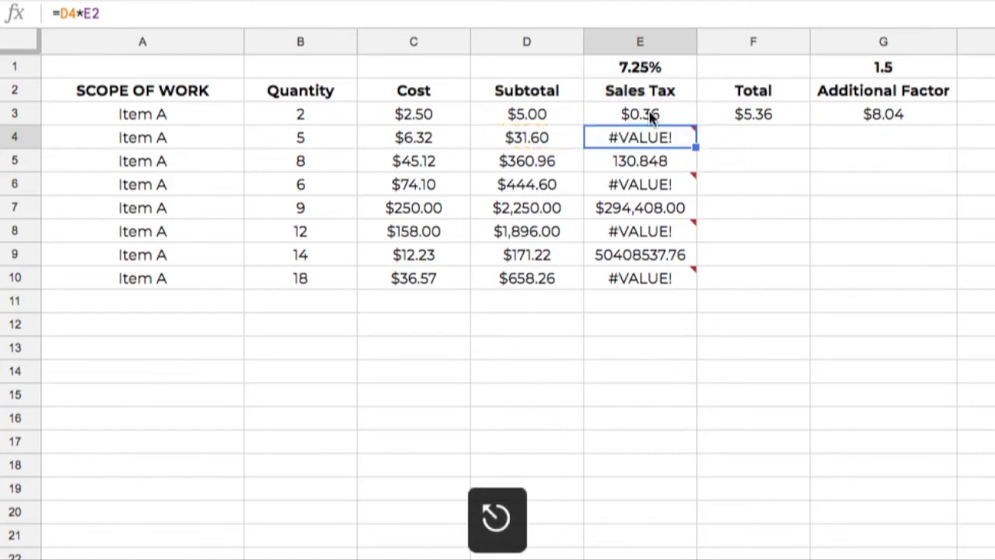
{"action": "double_click", "coordinate": [649, 163]}
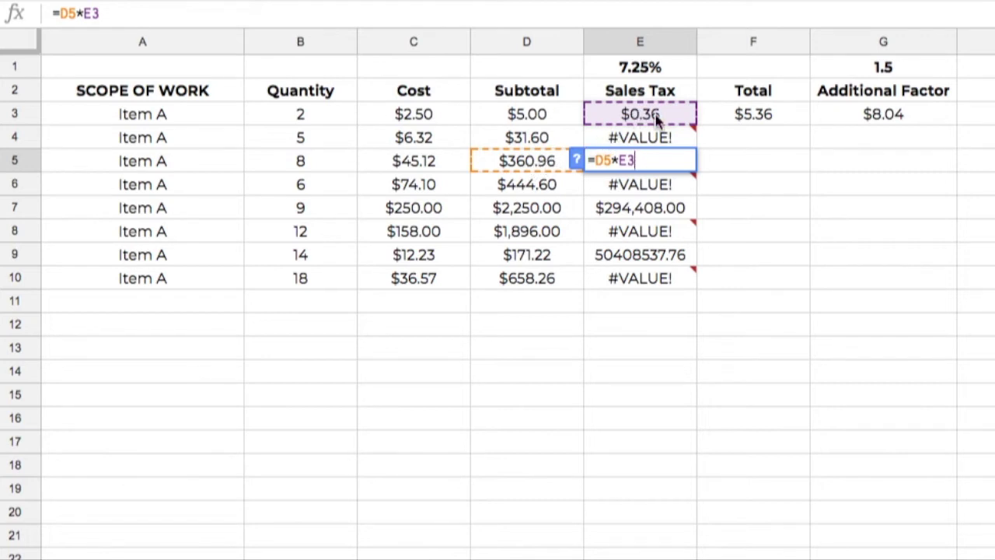
{"action": "mouse_move", "coordinate": [659, 154]}
{"action": "key", "text": "Return"}
{"action": "left_click", "coordinate": [651, 159]}
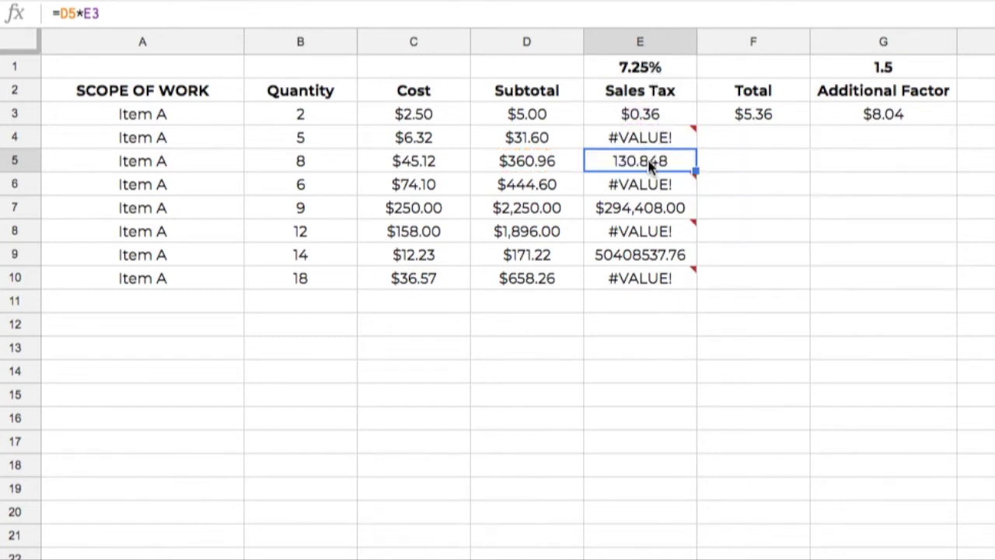
{"action": "double_click", "coordinate": [655, 164]}
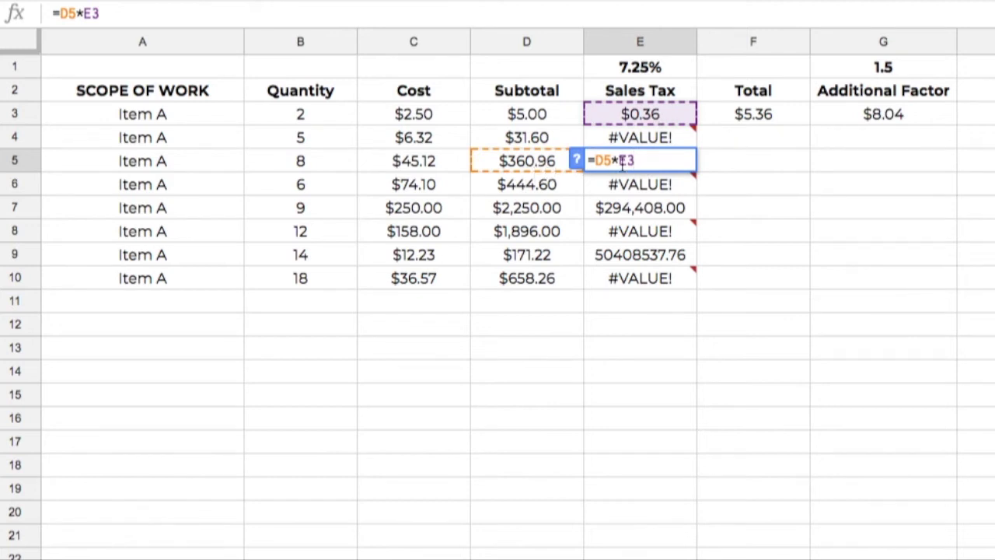
{"action": "key", "text": "Escape"}
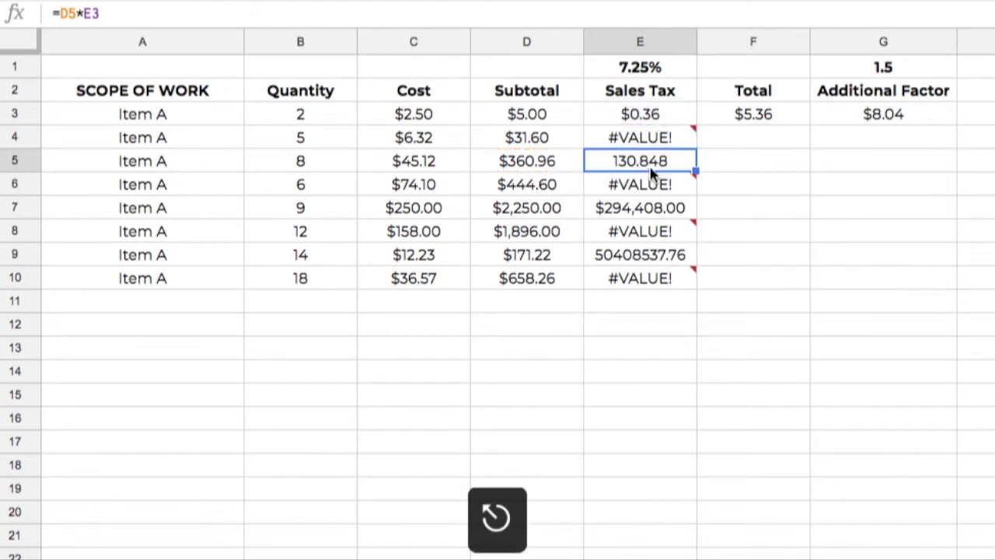
- Delete the broken tax formulas from E4:E10
{"action": "mouse_move", "coordinate": [647, 189]}
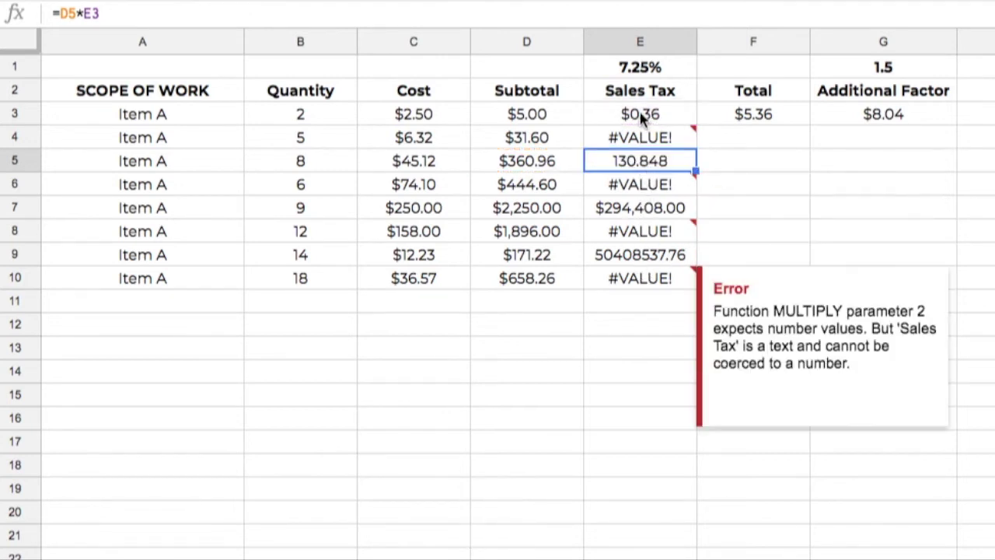
{"action": "left_click_drag", "start_coordinate": [619, 139], "coordinate": [631, 278]}
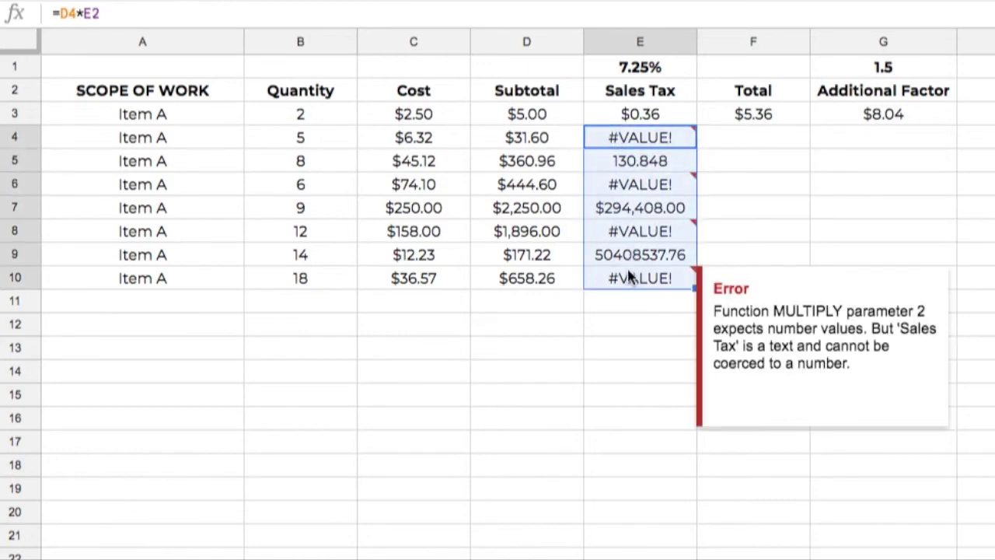
{"action": "key", "text": "Delete"}
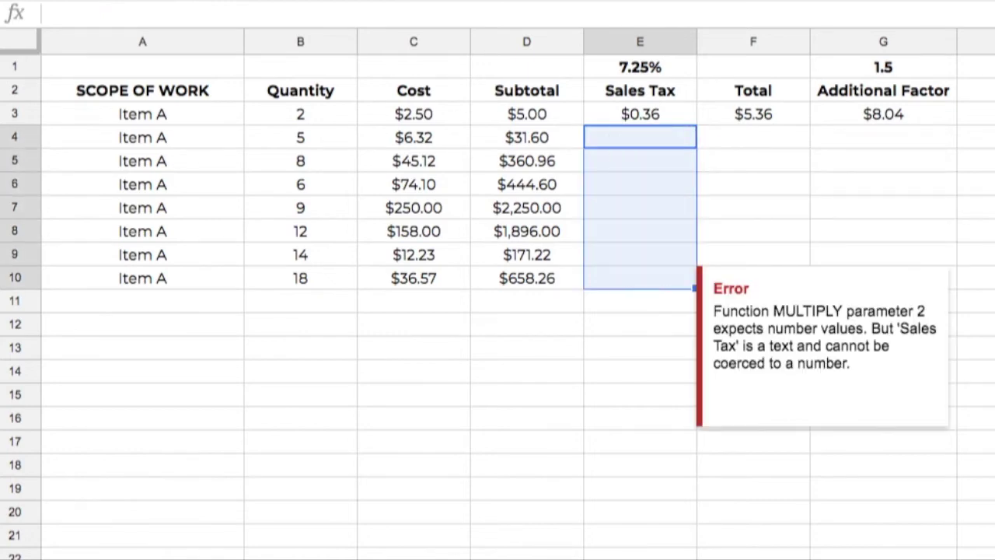
- Change E3's formula to =D3*$E$1 so it locks onto the 7.25% rate
{"action": "left_click", "coordinate": [636, 115]}
{"action": "double_click", "coordinate": [636, 115]}
{"action": "key", "text": "Left"}
{"action": "key", "text": "Left"}
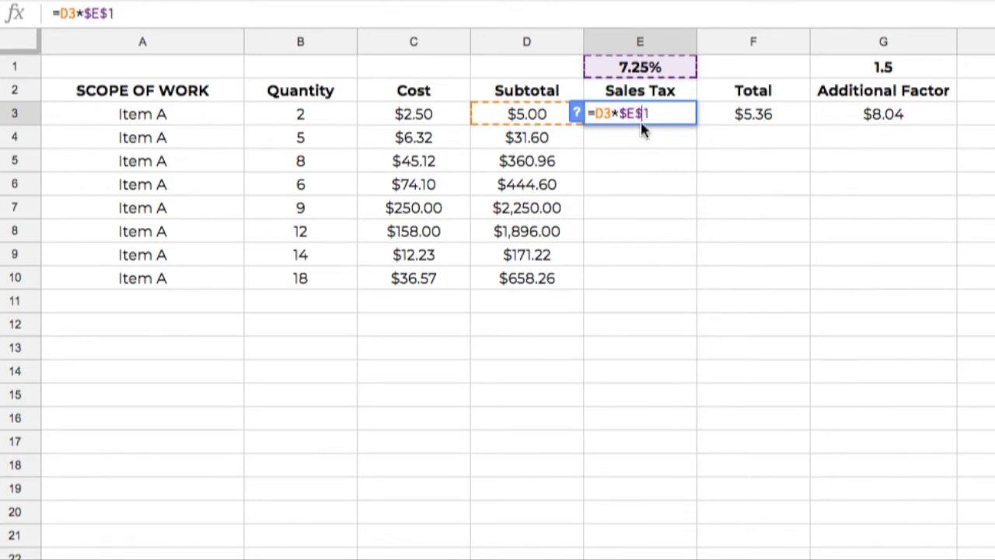
{"action": "key", "text": "Return"}
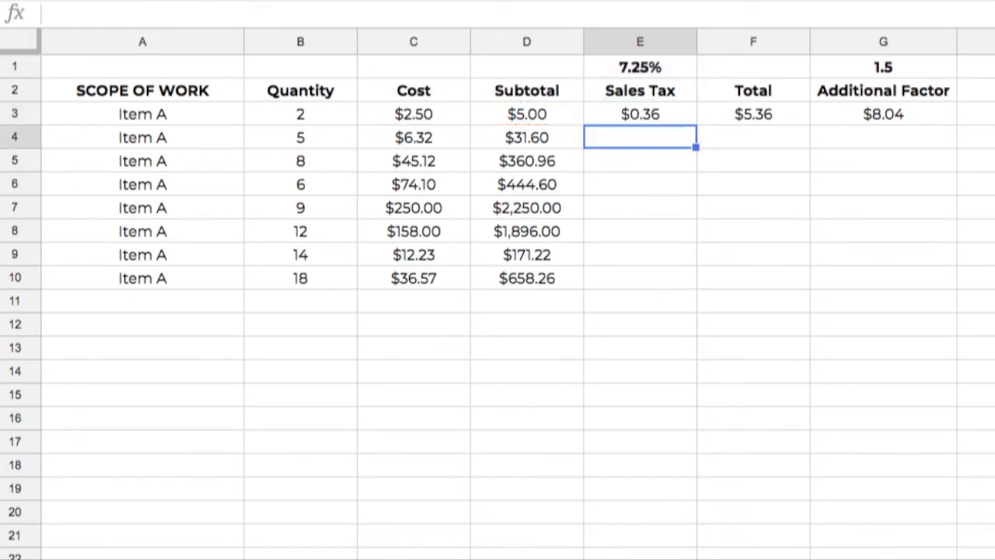
{"action": "double_click", "coordinate": [655, 115]}
{"action": "key", "text": "Escape"}
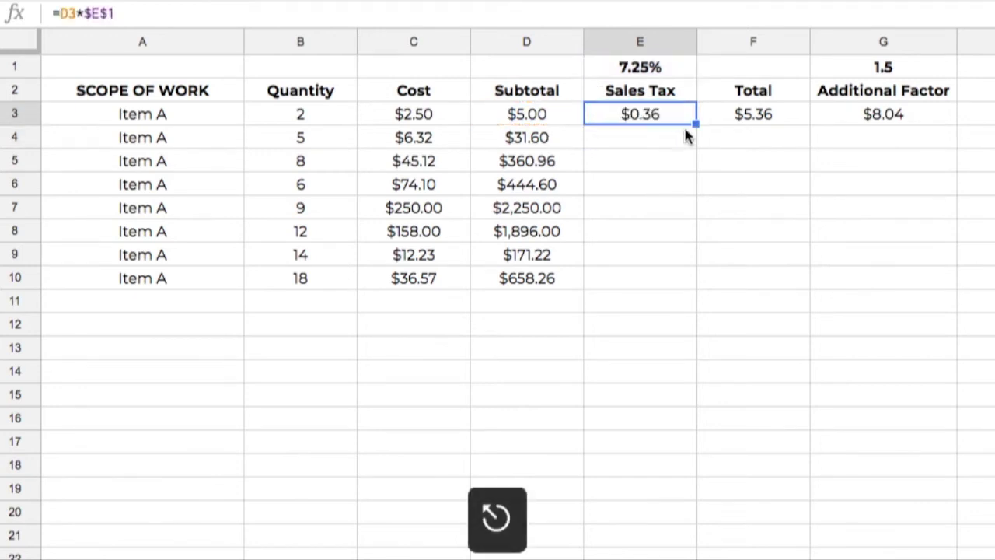
- Fill Sales Tax down to E10 and check F3's =D3+E3 Total formula
{"action": "left_click_drag", "start_coordinate": [694, 122], "coordinate": [694, 280]}
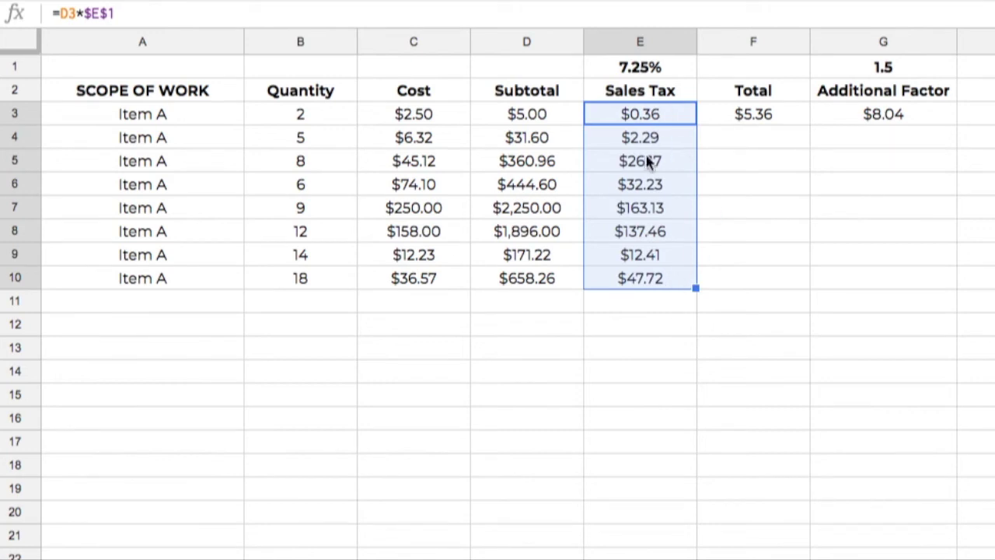
{"action": "left_click", "coordinate": [762, 115]}
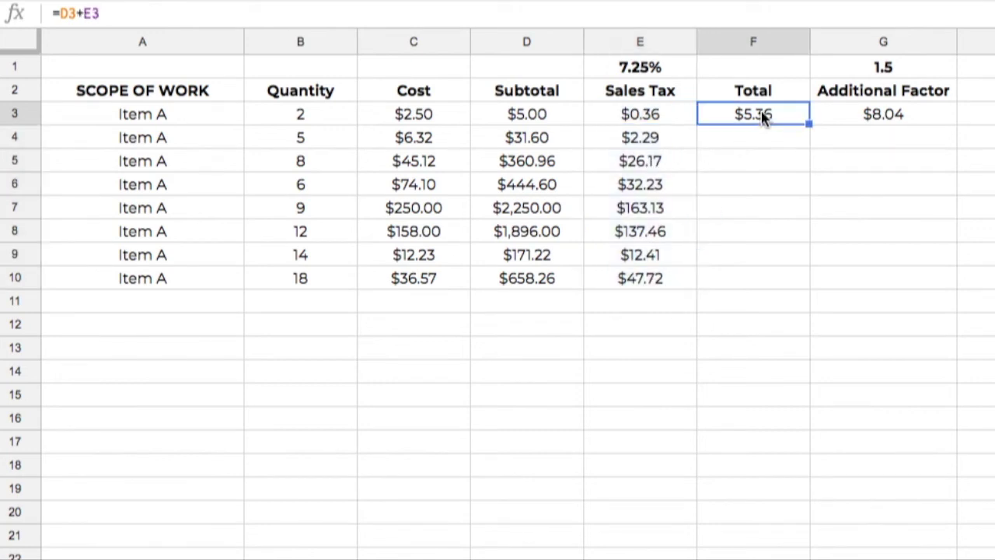
{"action": "double_click", "coordinate": [762, 115]}
{"action": "key", "text": "Escape"}
- Copy the =D3+E3 Total formula down to F10, undoing and redoing once, then check F3
{"action": "double_click", "coordinate": [808, 123]}
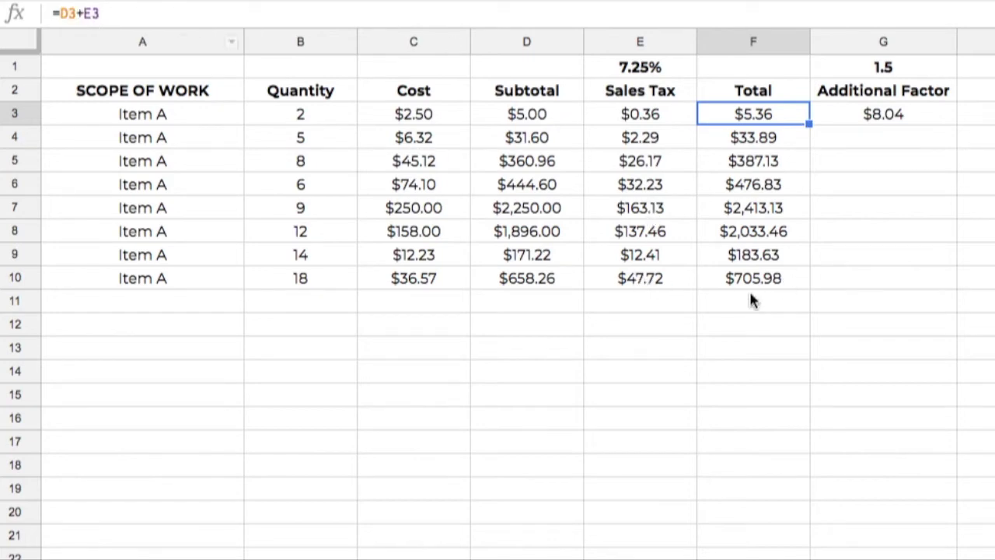
{"action": "key", "text": "super+z"}
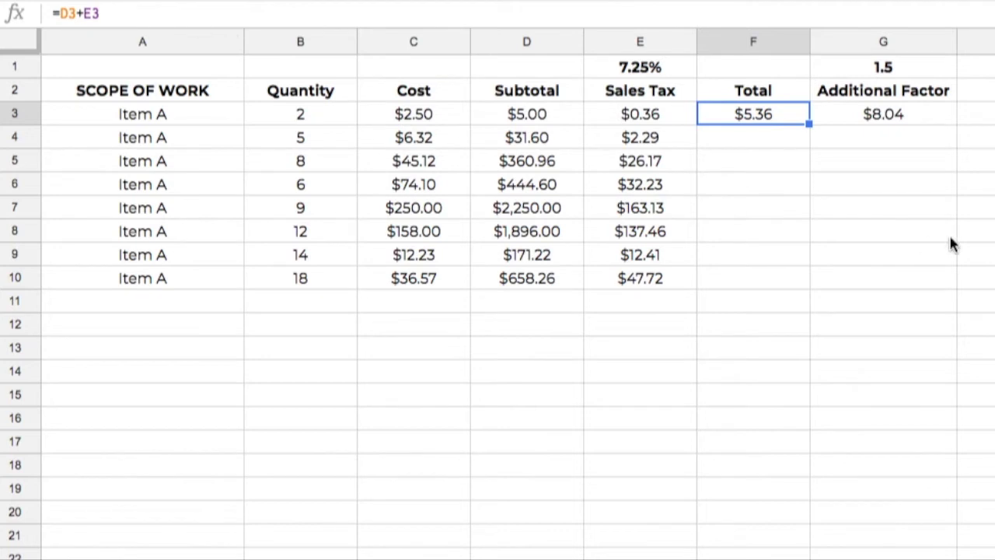
{"action": "double_click", "coordinate": [809, 123]}
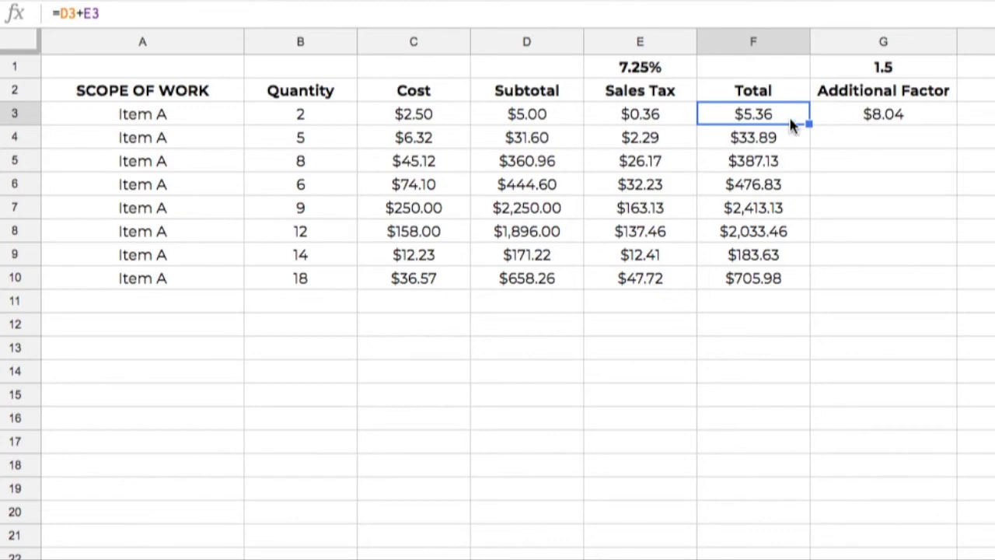
{"action": "double_click", "coordinate": [729, 122]}
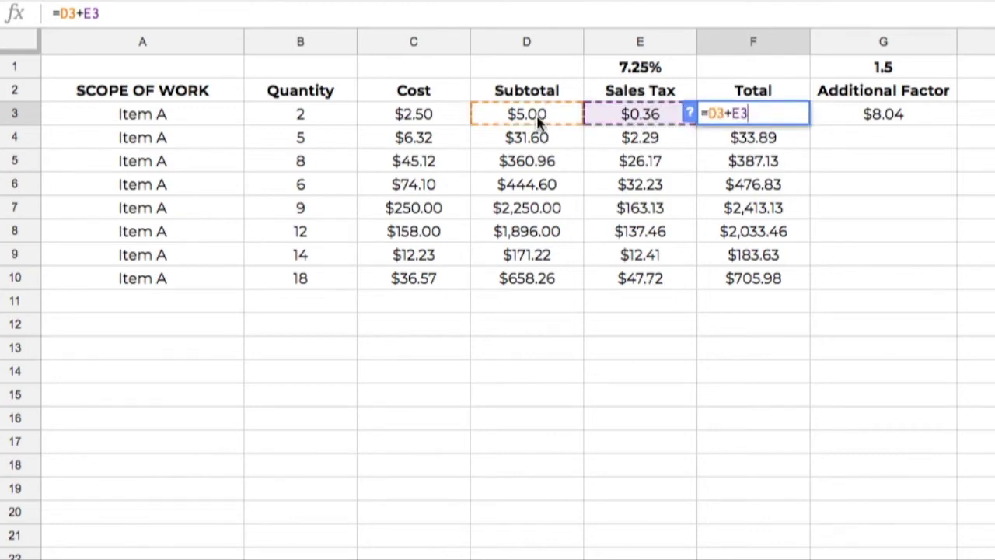
{"action": "key", "text": "Escape"}
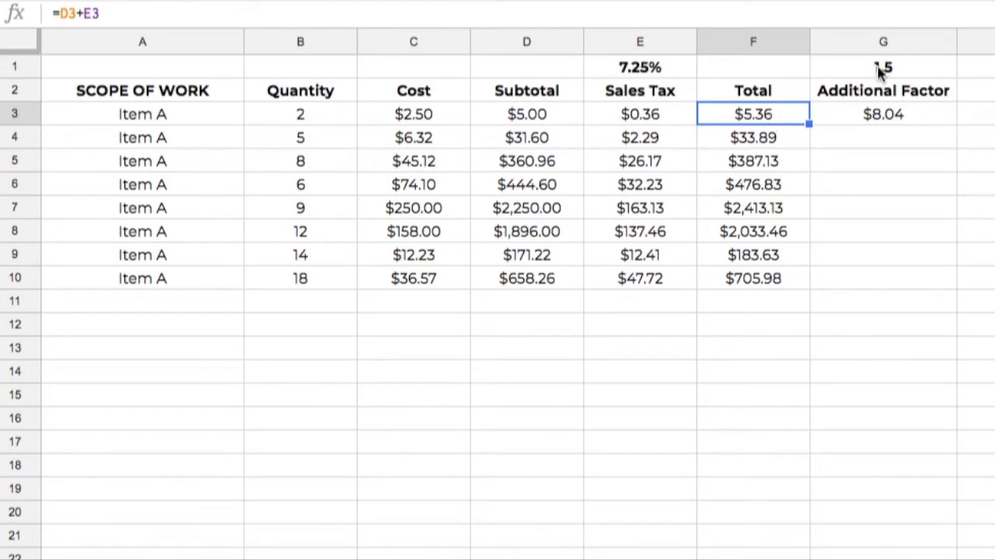
- Confirm G3 holds =F3*$G$1, using the 1.5 factor in G1
{"action": "left_click", "coordinate": [900, 122]}
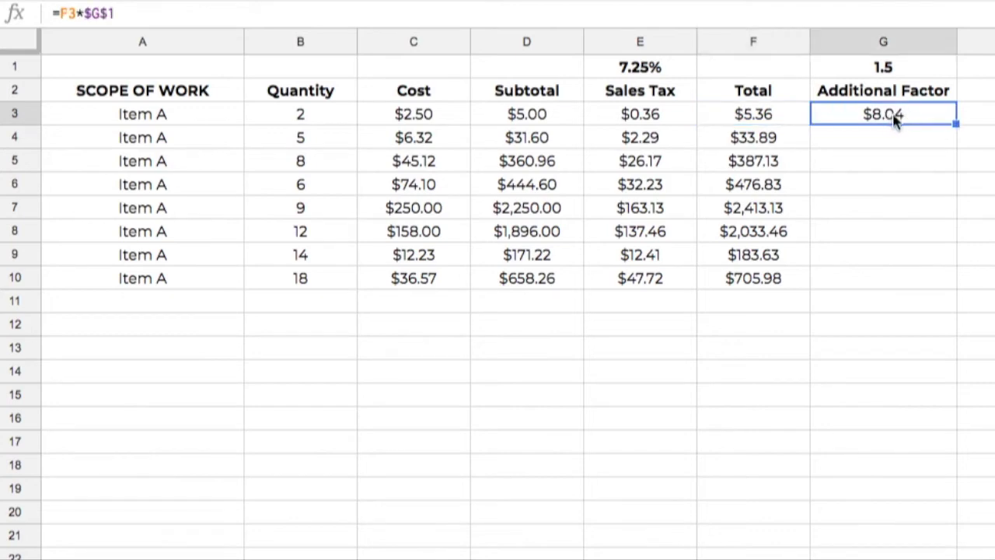
{"action": "double_click", "coordinate": [898, 118]}
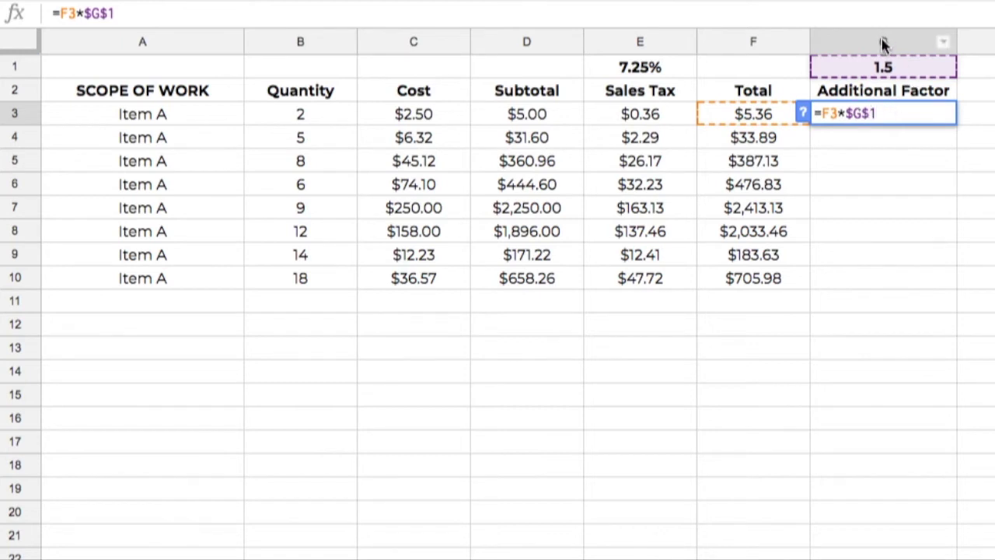
{"action": "key", "text": "Return"}
{"action": "left_click", "coordinate": [902, 68]}
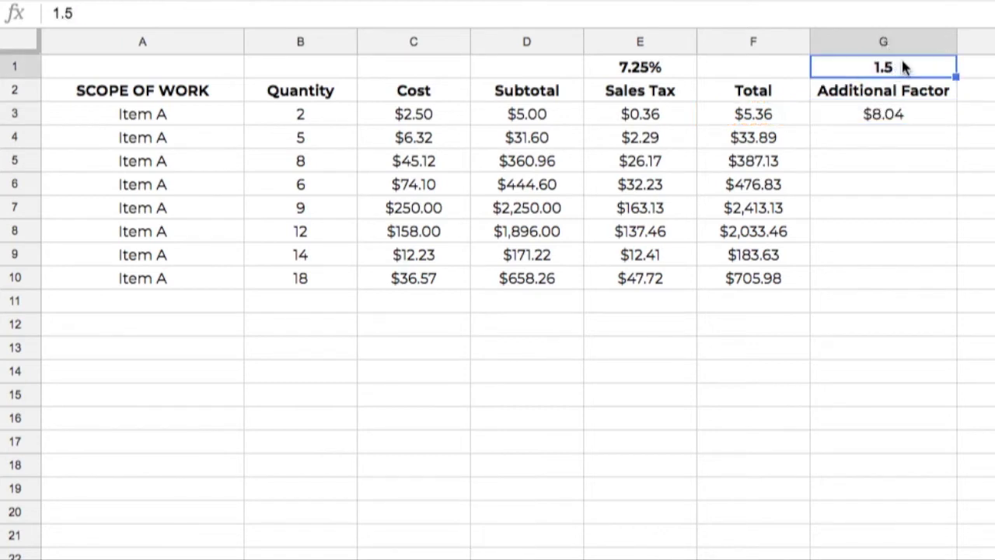
{"action": "double_click", "coordinate": [894, 114]}
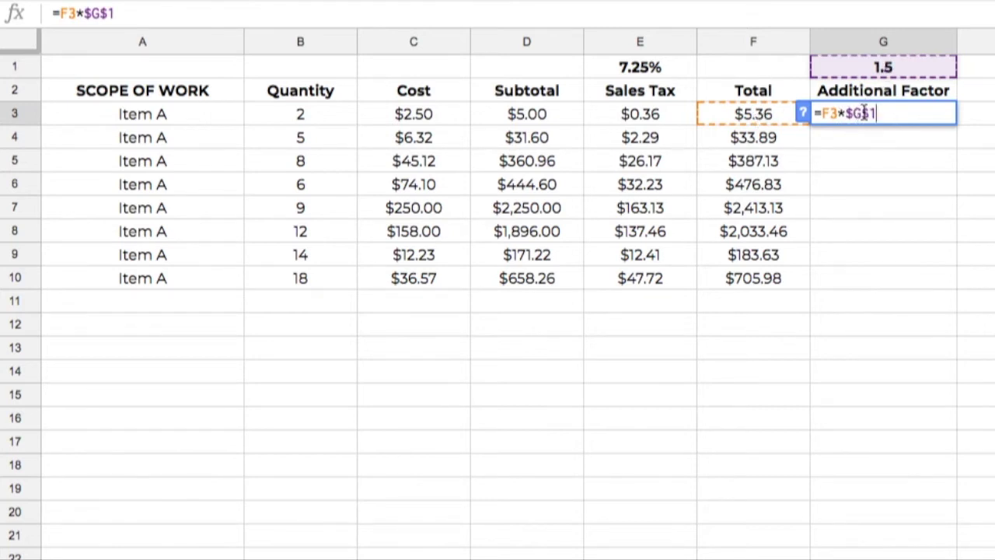
{"action": "key", "text": "Return"}
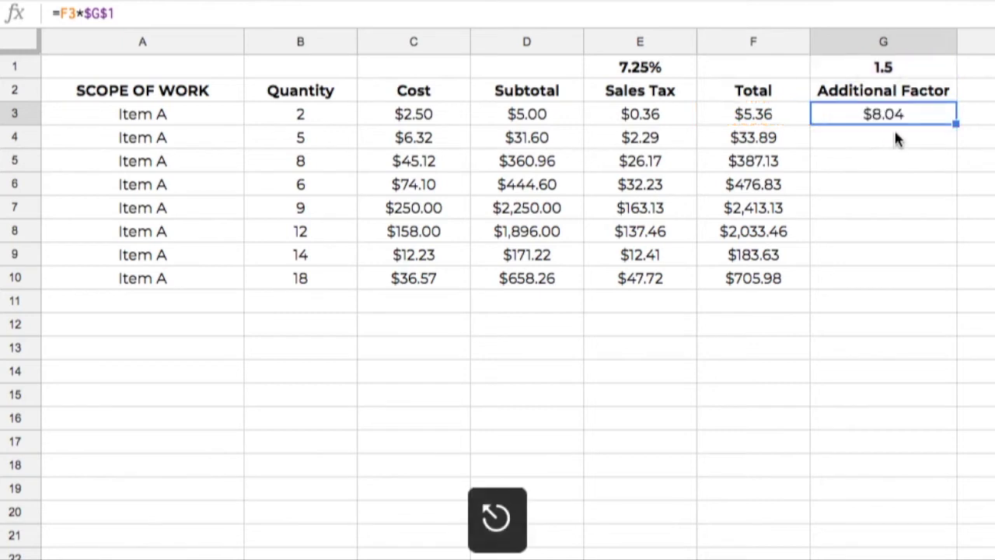
- Copy G3's Additional Factor formula into G4:G10, ending at $1,058.98
{"action": "double_click", "coordinate": [958, 122]}
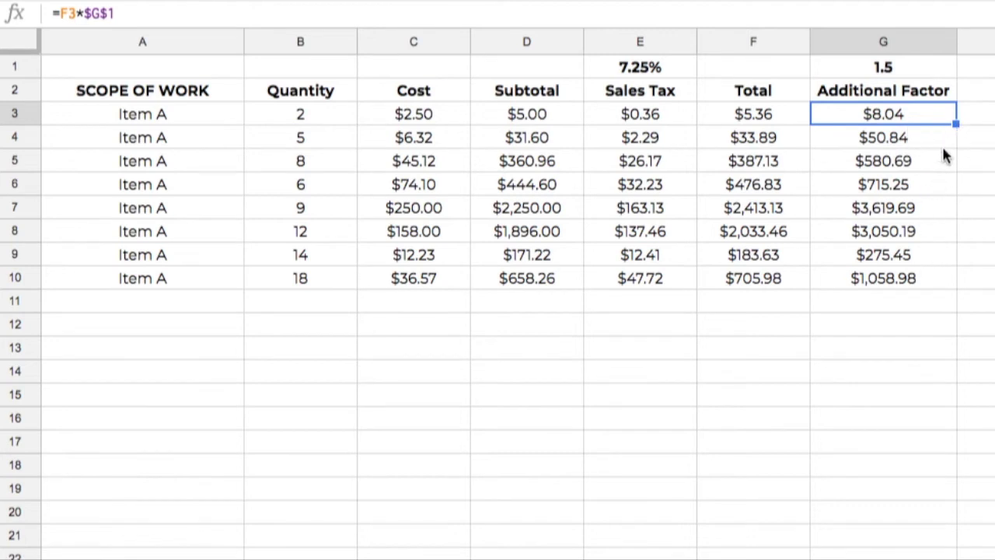
{"action": "left_click_drag", "start_coordinate": [956, 122], "coordinate": [951, 299]}
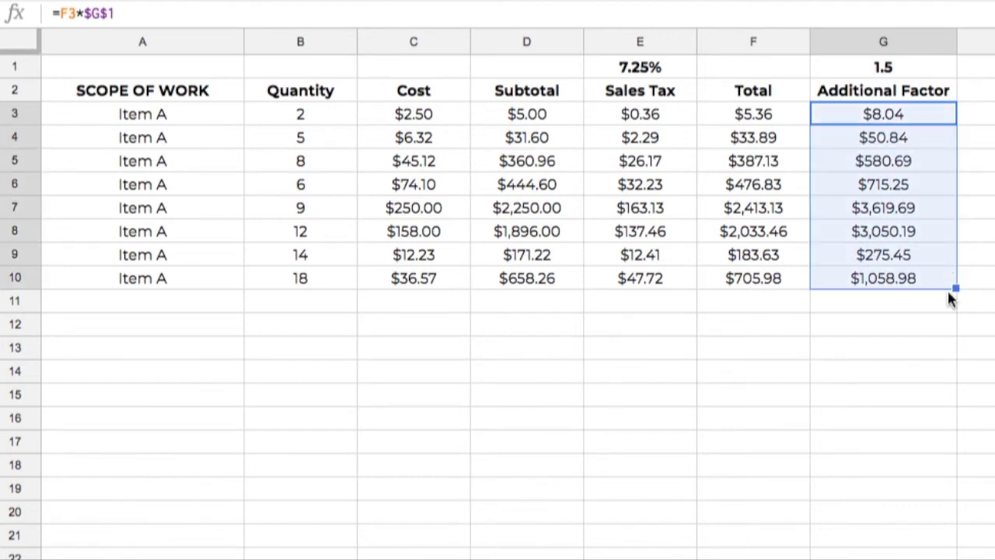
{"action": "left_click", "coordinate": [922, 191]}
{"action": "left_click", "coordinate": [919, 117]}
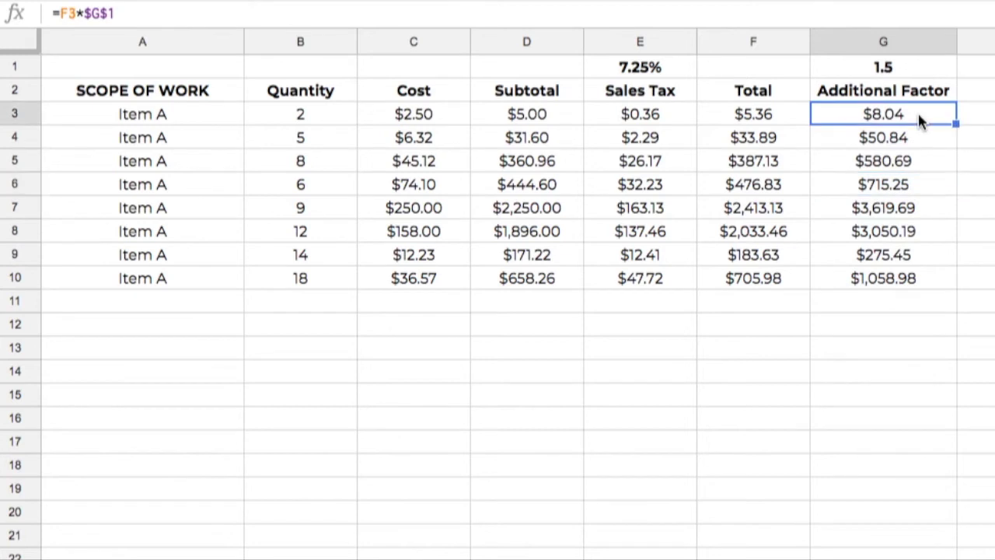
{"action": "key", "text": "super+c"}
{"action": "left_click_drag", "start_coordinate": [906, 140], "coordinate": [923, 287]}
{"action": "key", "text": "super+v"}
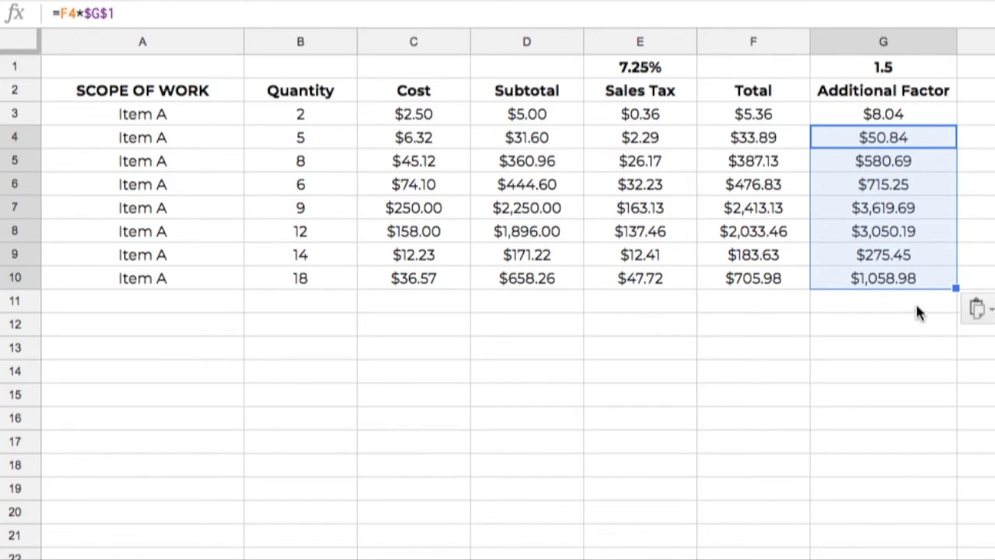
{"action": "left_click", "coordinate": [919, 308]}
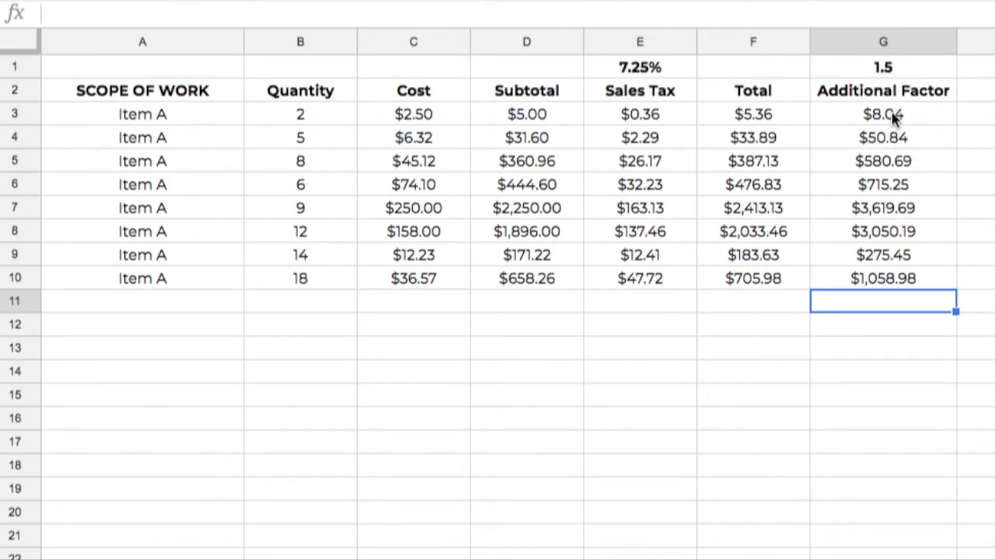
{"action": "left_click", "coordinate": [894, 110]}
{"action": "left_click", "coordinate": [892, 69]}
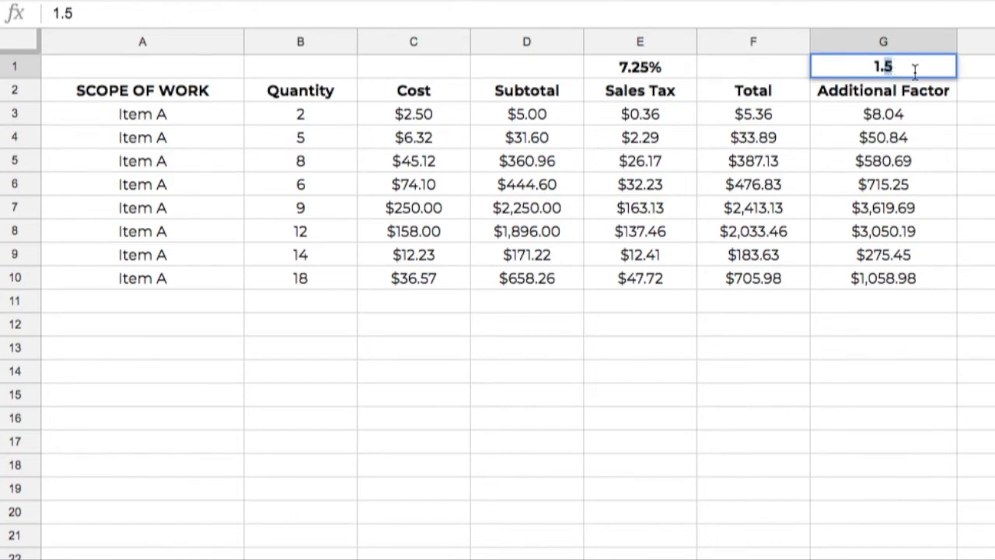
{"action": "type", "text": "4"}
{"action": "key", "text": "Return"}
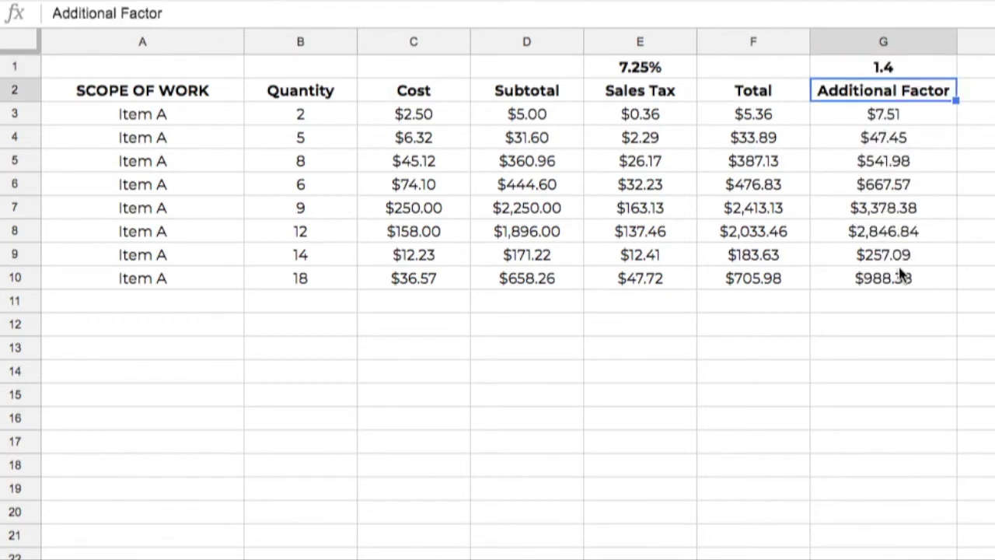
{"action": "double_click", "coordinate": [903, 114]}
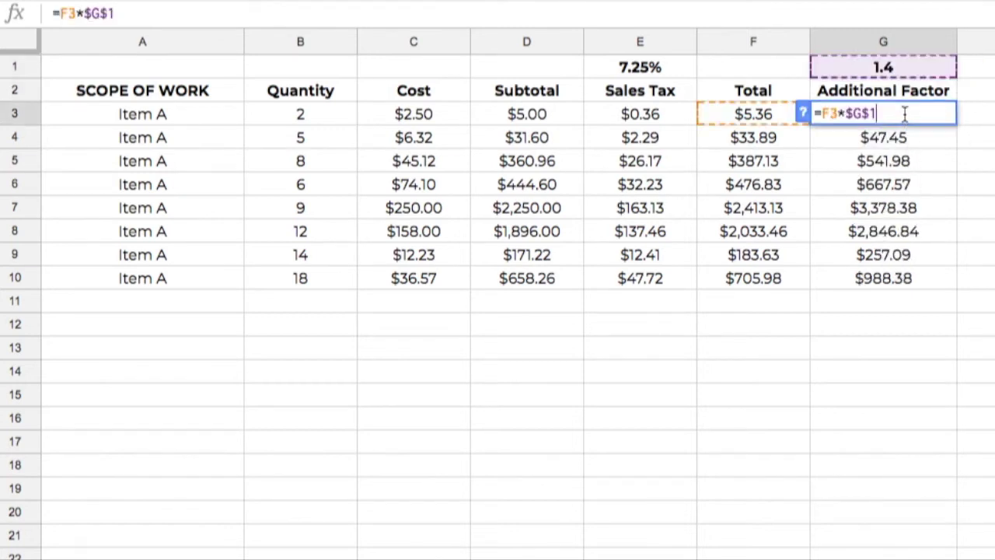
{"action": "left_click", "coordinate": [894, 70]}
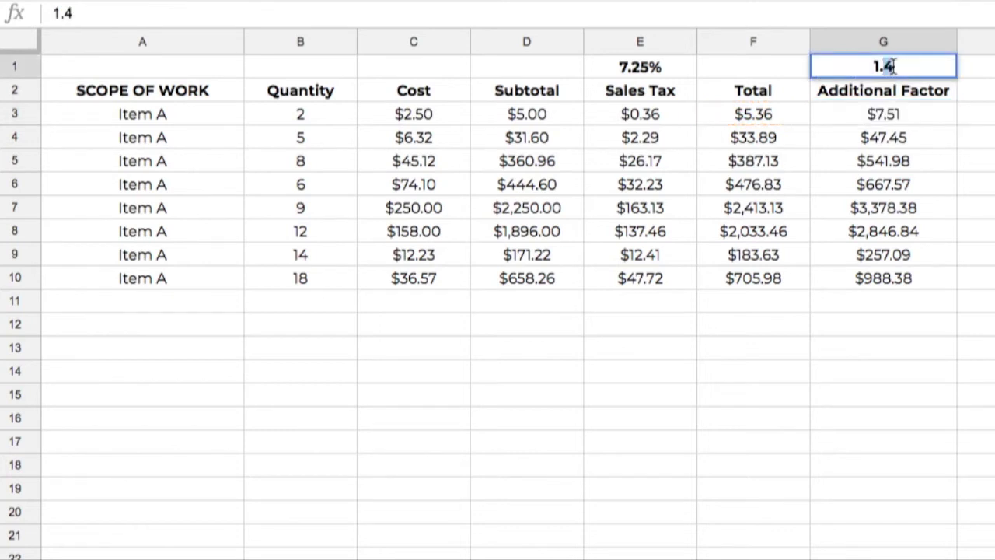
{"action": "type", "text": "1.3"}
{"action": "key", "text": "Return"}
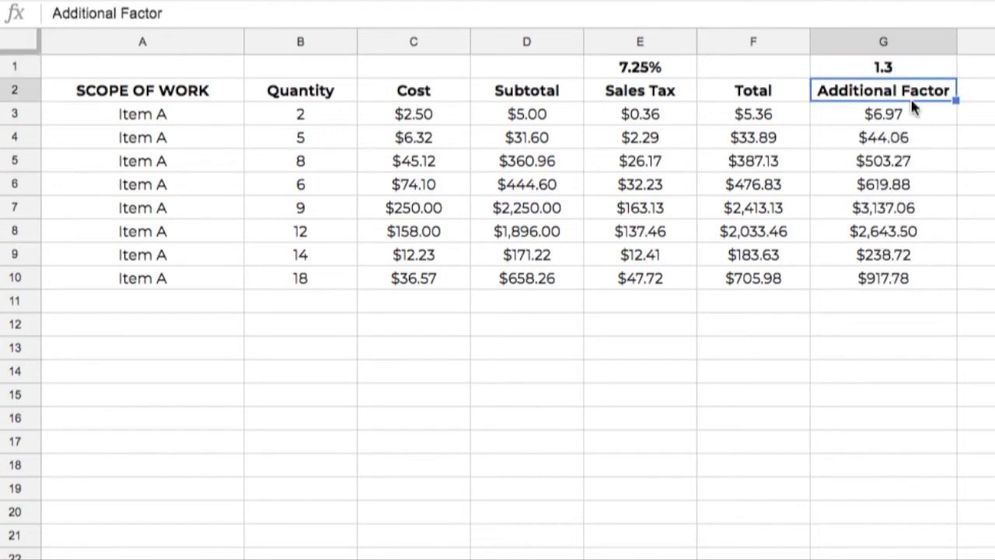
{"action": "left_click", "coordinate": [902, 71]}
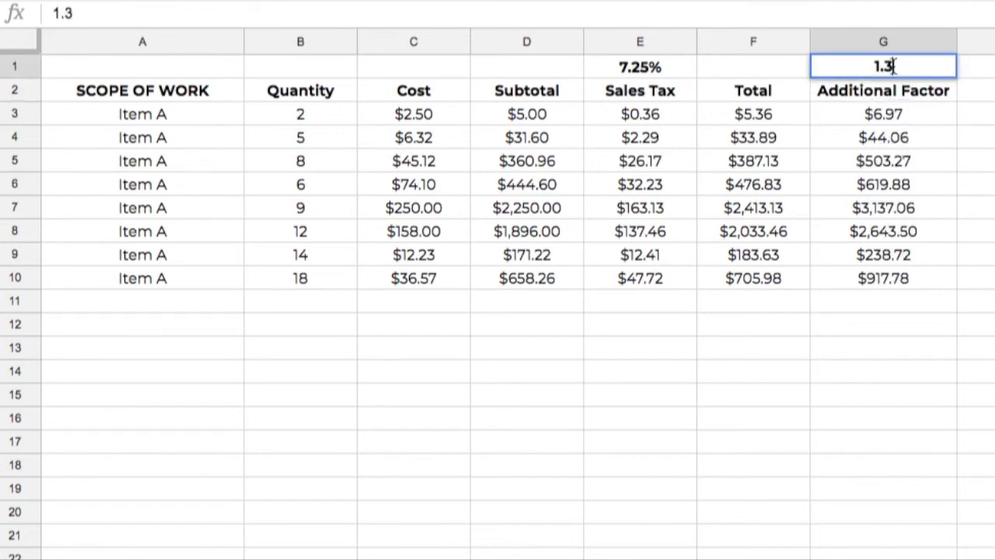
{"action": "type", "text": "1.5"}
{"action": "key", "text": "Return"}
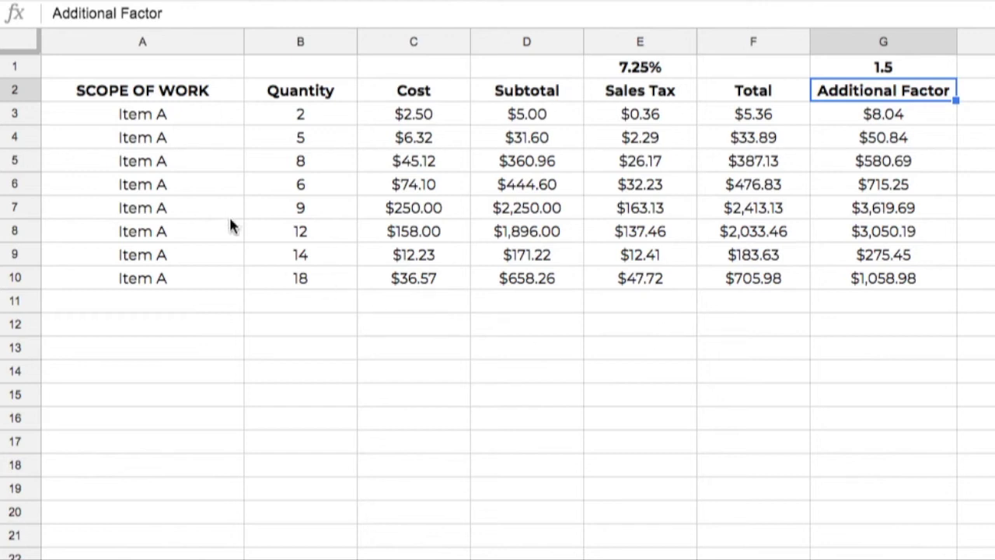
- Delete the Item A entries from A3:A10
{"action": "left_click_drag", "start_coordinate": [178, 115], "coordinate": [205, 278]}
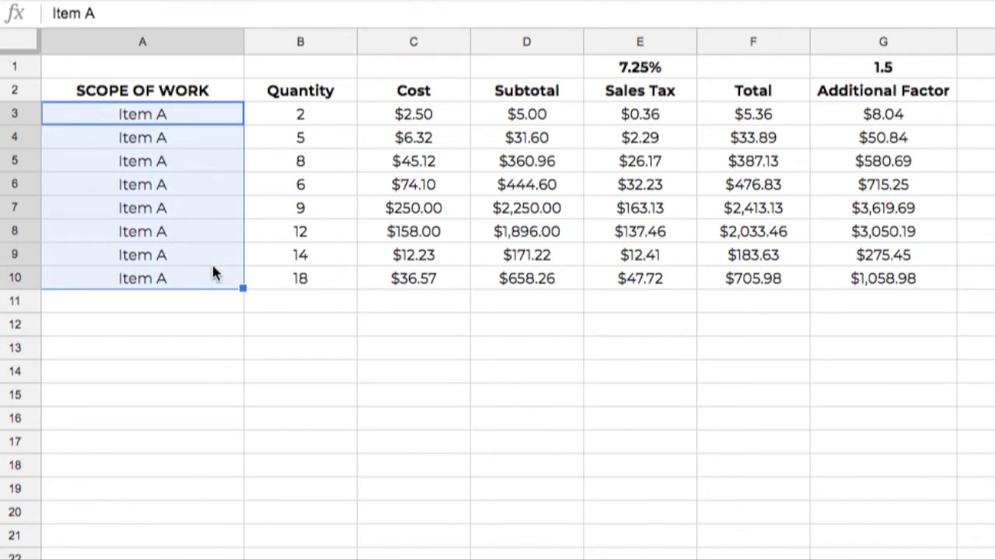
{"action": "key", "text": "Delete"}
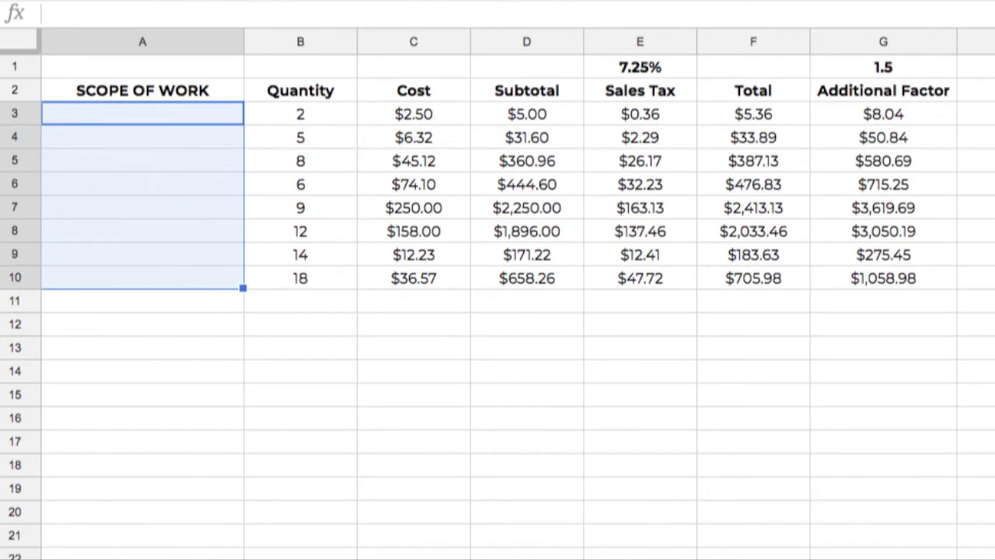
{"action": "left_click", "coordinate": [203, 308]}
- Move the Demo, Rough Framing, Rough MEP, Insulation, Drywall, Finishes list into G14:G19
{"action": "left_click", "coordinate": [976, 67]}
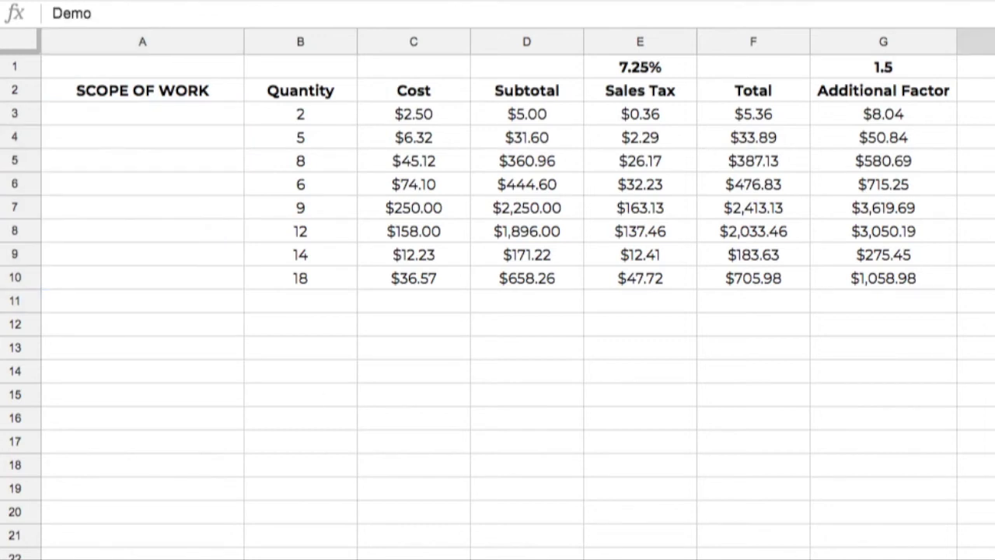
{"action": "left_click_drag", "start_coordinate": [972, 544], "coordinate": [853, 365]}
{"action": "left_click", "coordinate": [875, 445]}
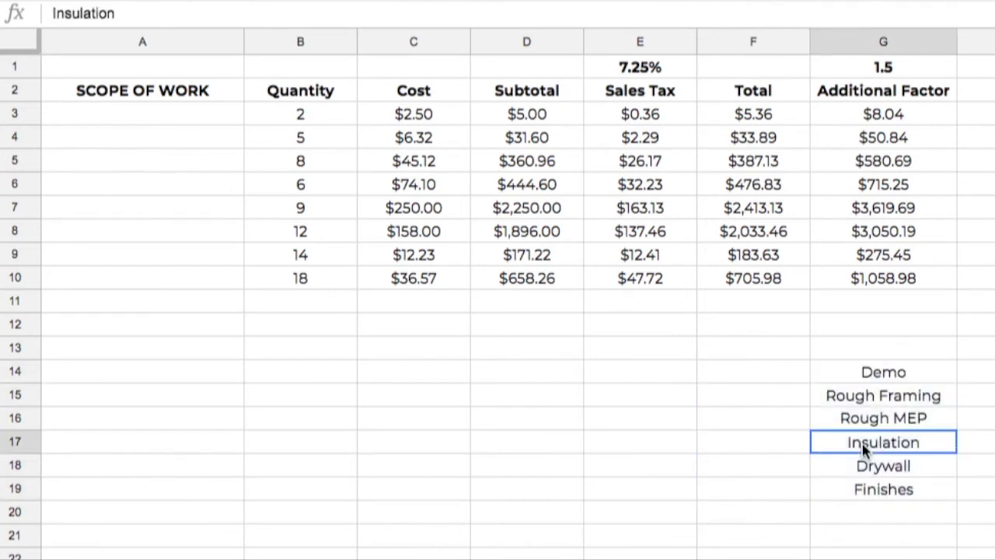
{"action": "left_click", "coordinate": [846, 350]}
{"action": "left_click", "coordinate": [848, 372]}
{"action": "left_click", "coordinate": [858, 399]}
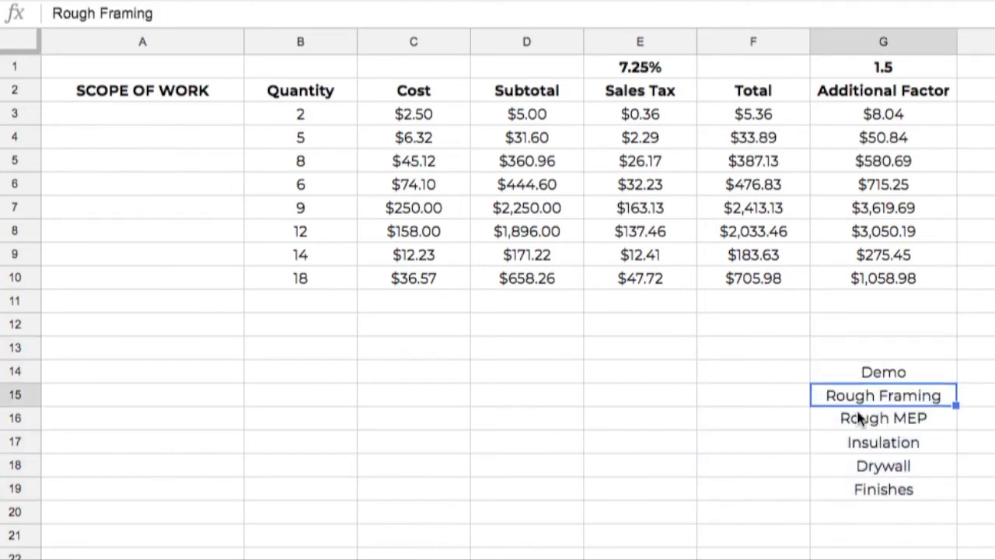
{"action": "left_click", "coordinate": [860, 418]}
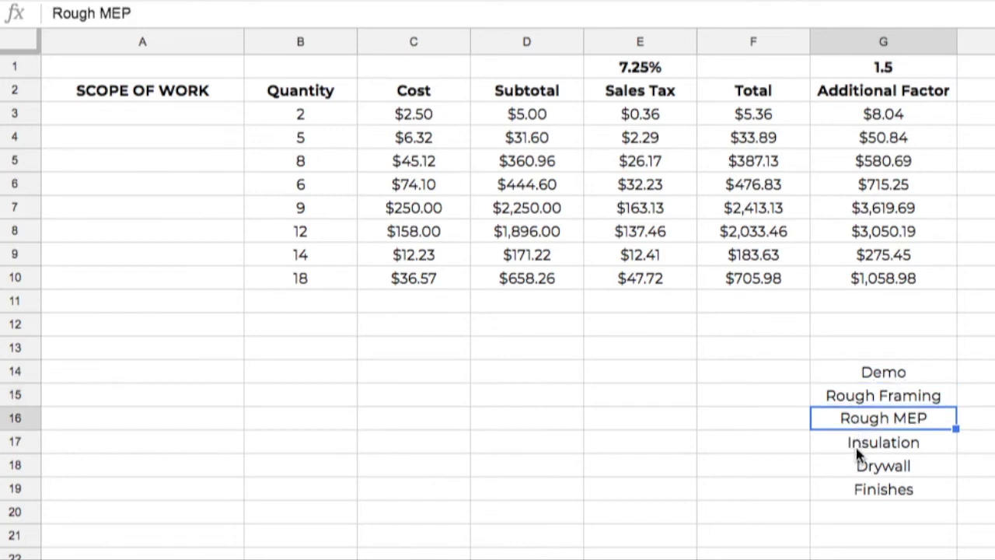
{"action": "left_click", "coordinate": [855, 447]}
{"action": "left_click", "coordinate": [859, 468]}
{"action": "left_click", "coordinate": [838, 489]}
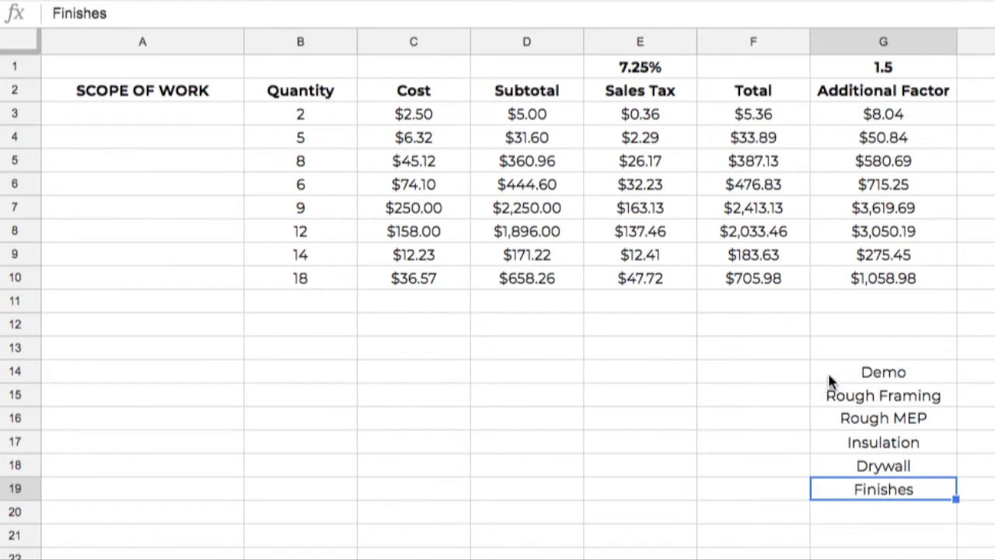
{"action": "left_click_drag", "start_coordinate": [831, 381], "coordinate": [836, 484]}
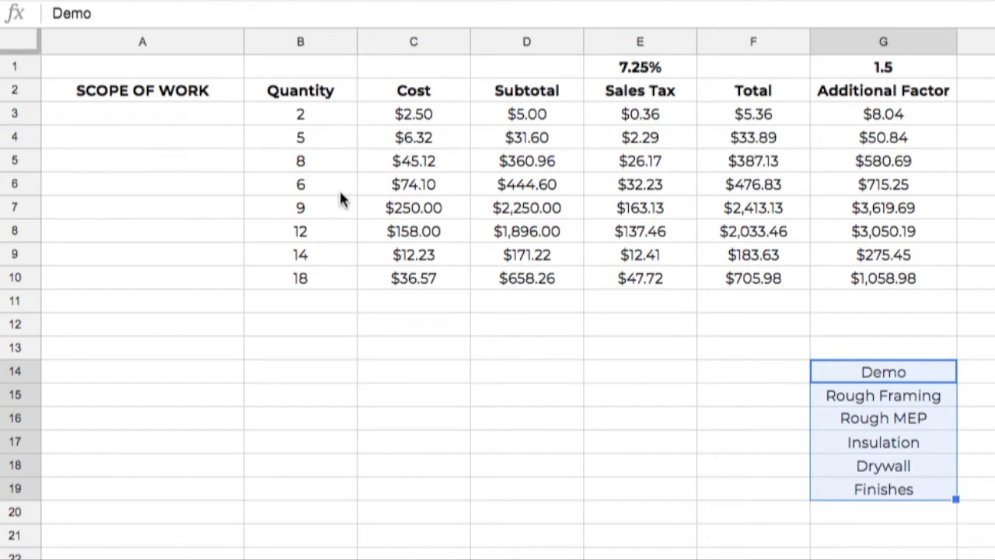
{"action": "left_click", "coordinate": [840, 381]}
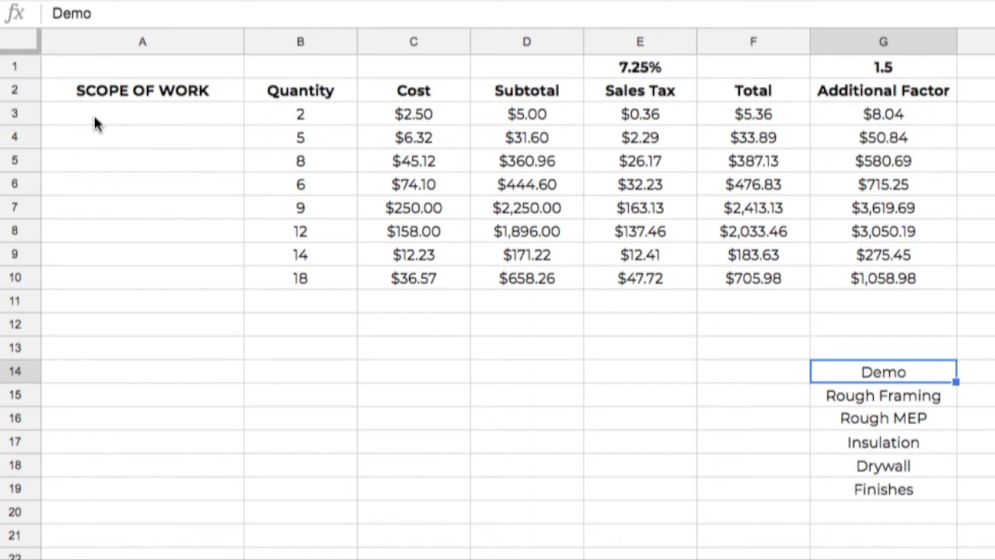
{"action": "left_click", "coordinate": [94, 118]}
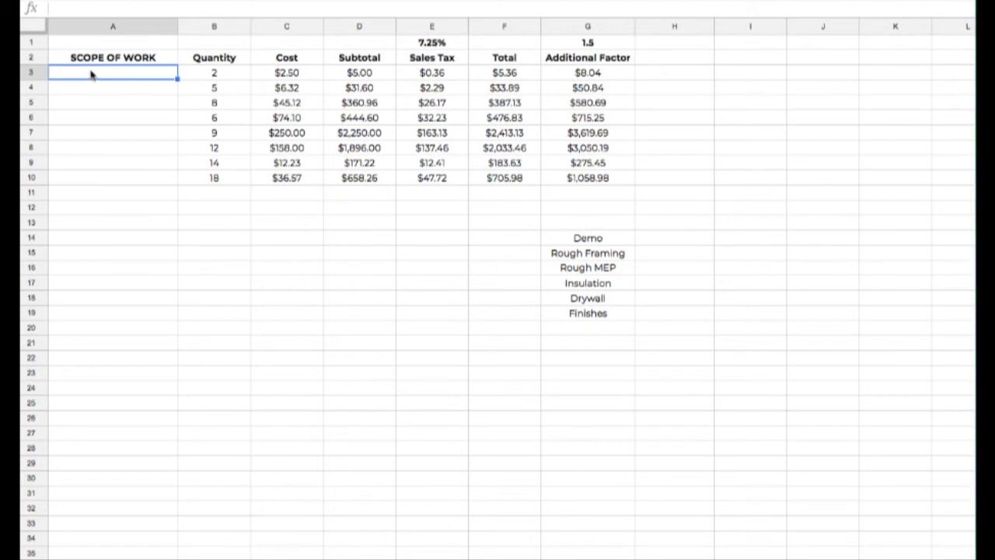
{"action": "right_click", "coordinate": [91, 74]}
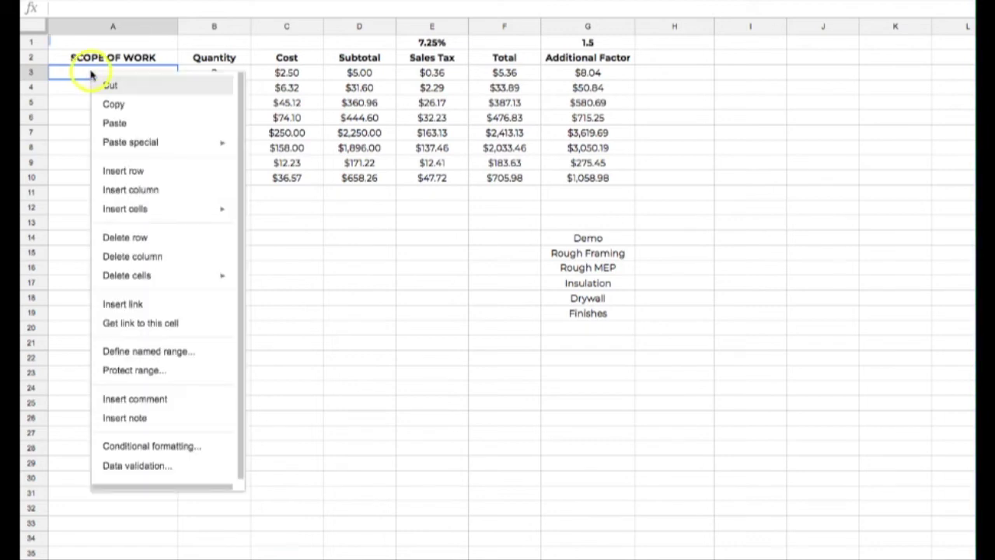
- Open A3's data validation, set criteria to List from a range, and start choosing the source range
{"action": "left_click", "coordinate": [136, 466]}
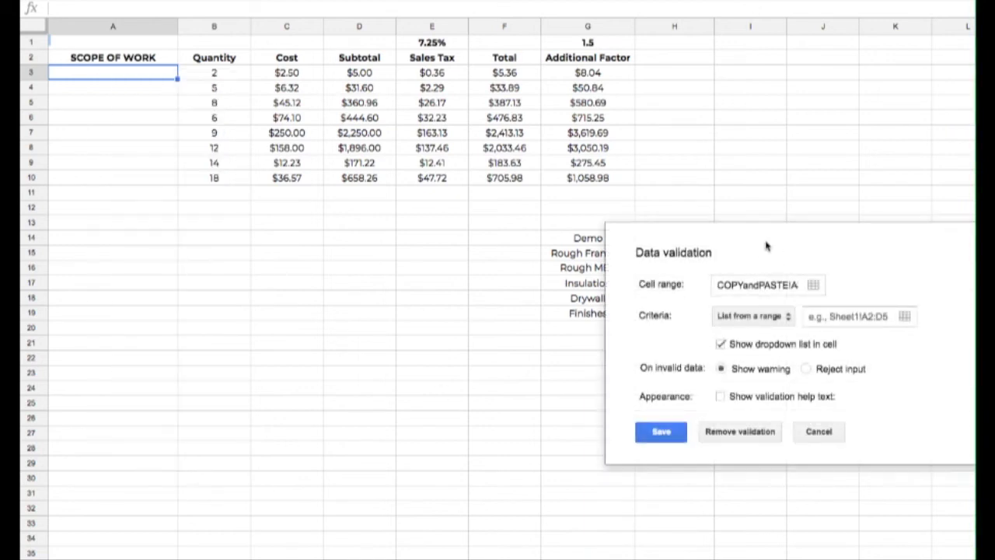
{"action": "left_click_drag", "start_coordinate": [766, 246], "coordinate": [231, 226]}
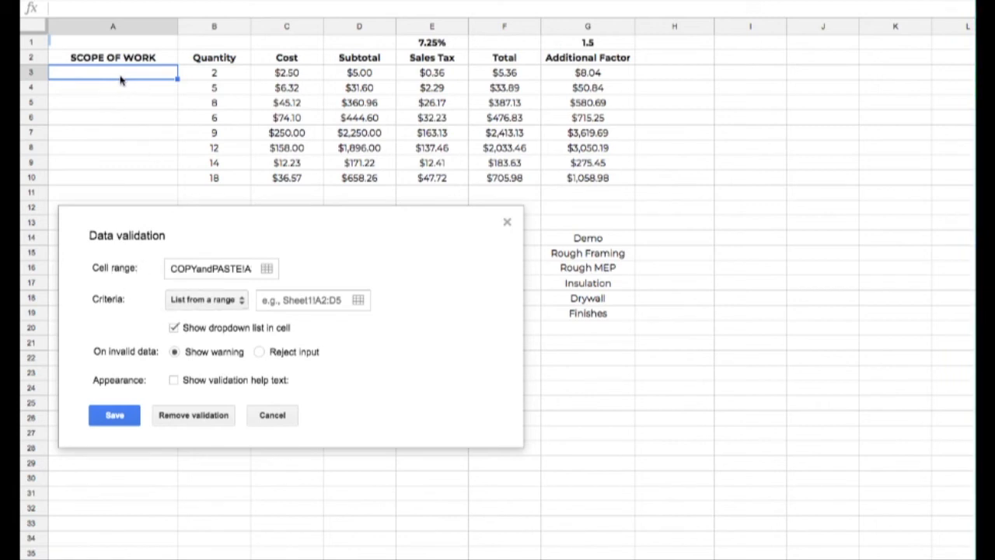
{"action": "left_click", "coordinate": [230, 304]}
{"action": "left_click", "coordinate": [230, 304]}
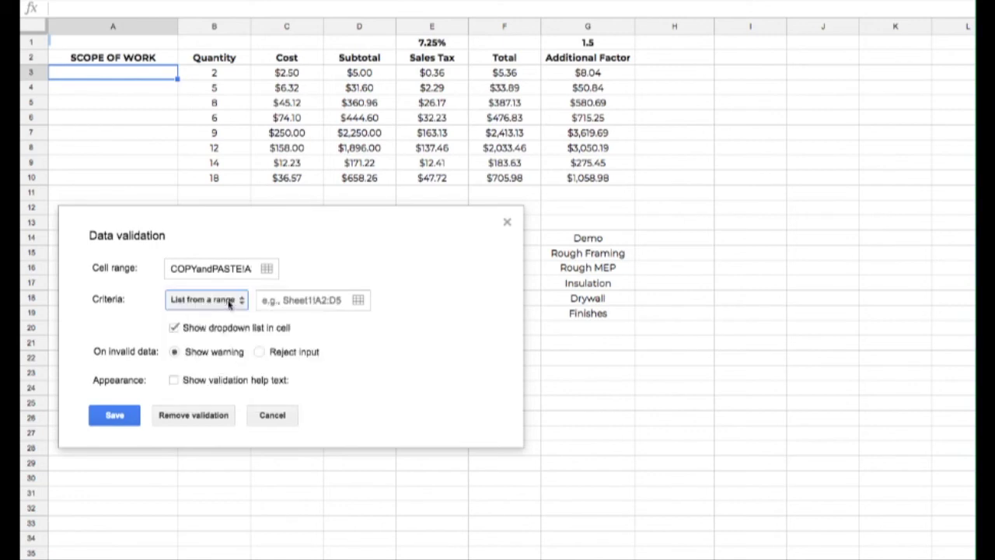
{"action": "left_click", "coordinate": [230, 304]}
{"action": "left_click", "coordinate": [230, 306]}
{"action": "left_click", "coordinate": [359, 301]}
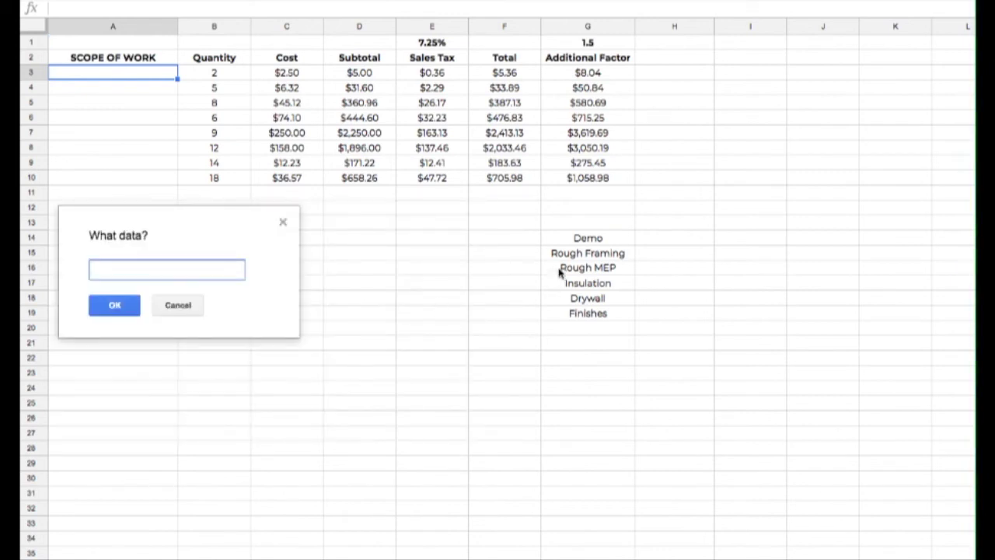
- Set G14:G19 as the list source for A3's dropdown rule and save it
{"action": "left_click_drag", "start_coordinate": [555, 241], "coordinate": [557, 316]}
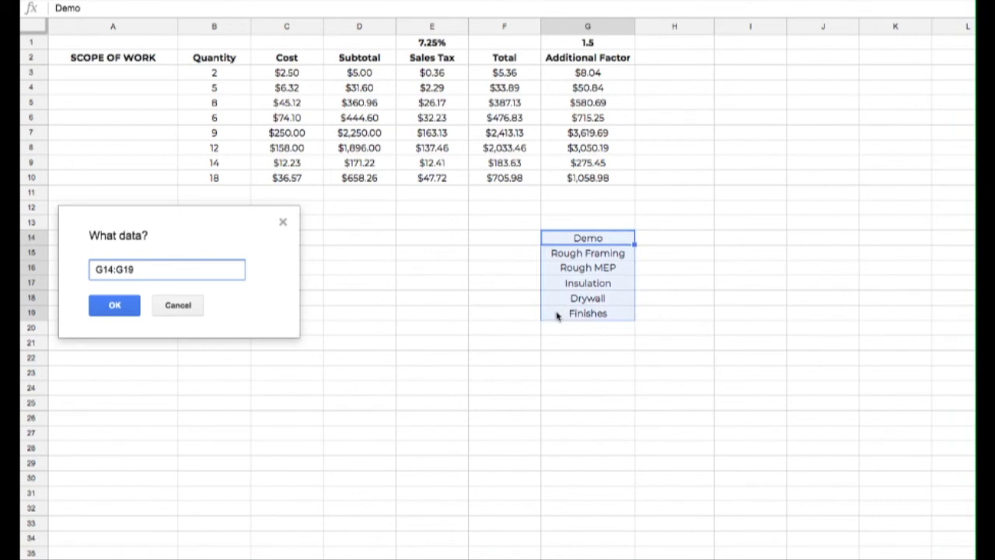
{"action": "left_click", "coordinate": [114, 305]}
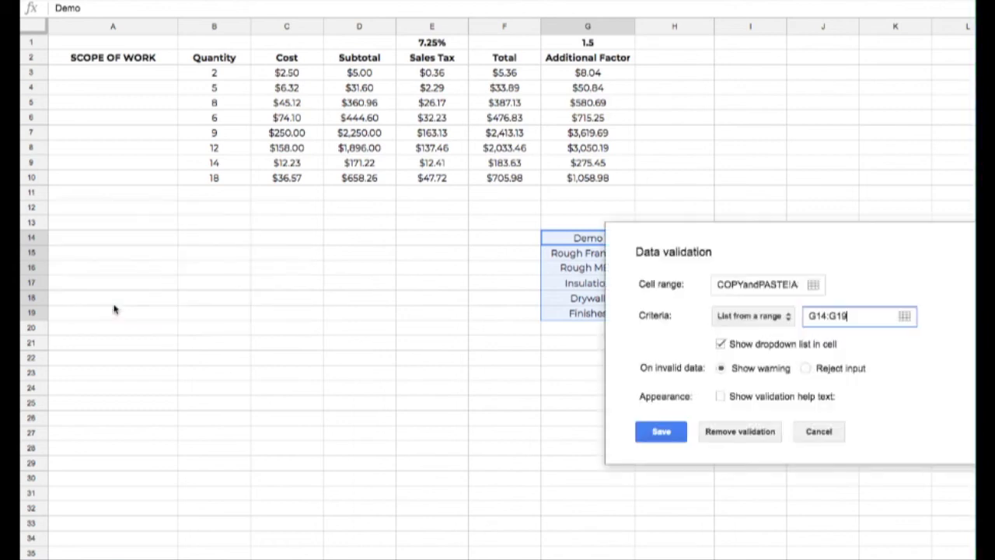
{"action": "left_click", "coordinate": [661, 434]}
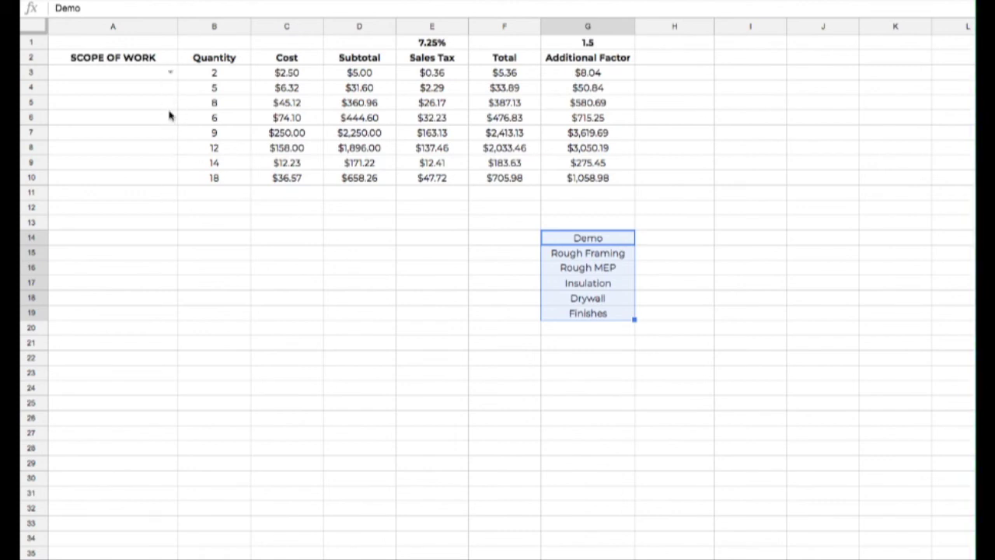
{"action": "left_click", "coordinate": [171, 73]}
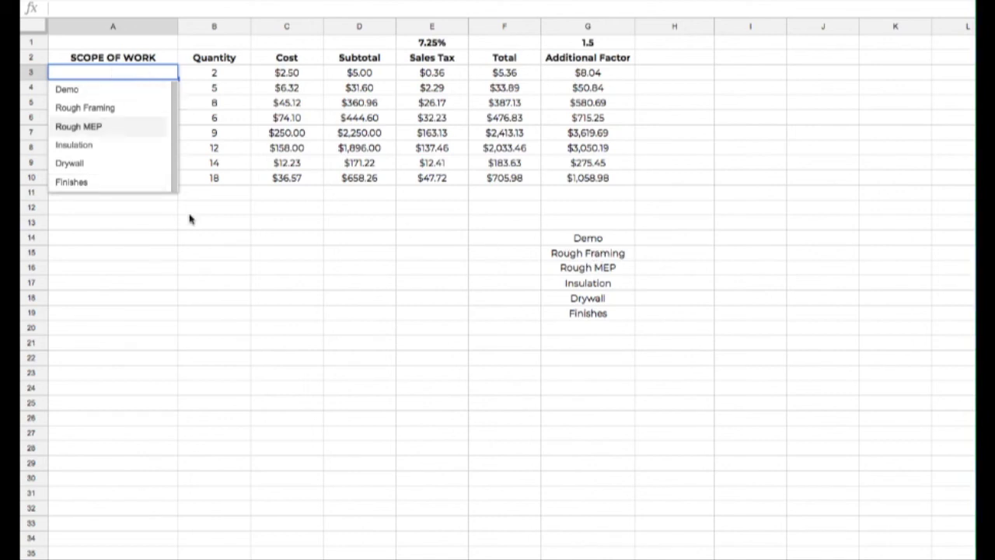
- Choose Demo in A3 and copy its dropdown down to row 10
{"action": "left_click", "coordinate": [111, 90]}
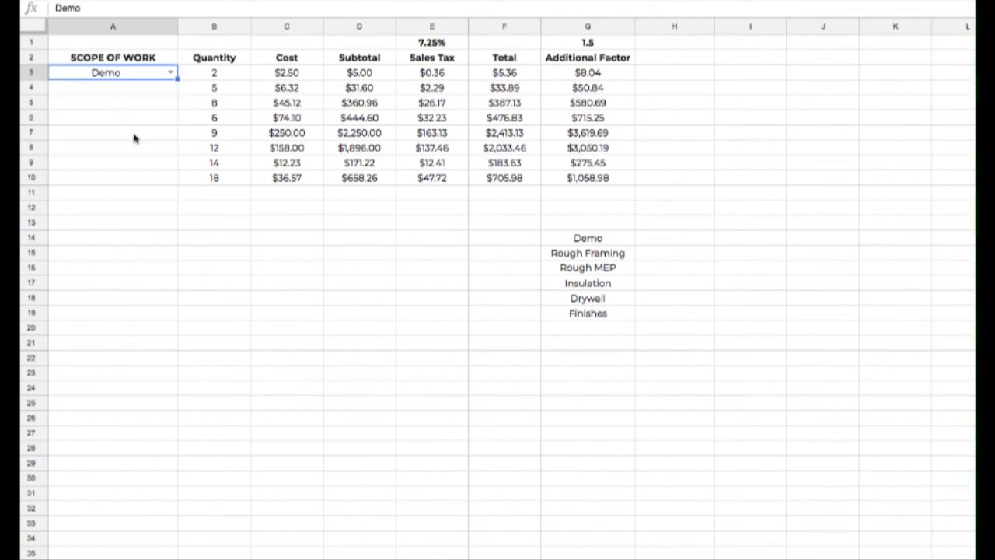
{"action": "left_click", "coordinate": [160, 91]}
{"action": "left_click", "coordinate": [156, 72]}
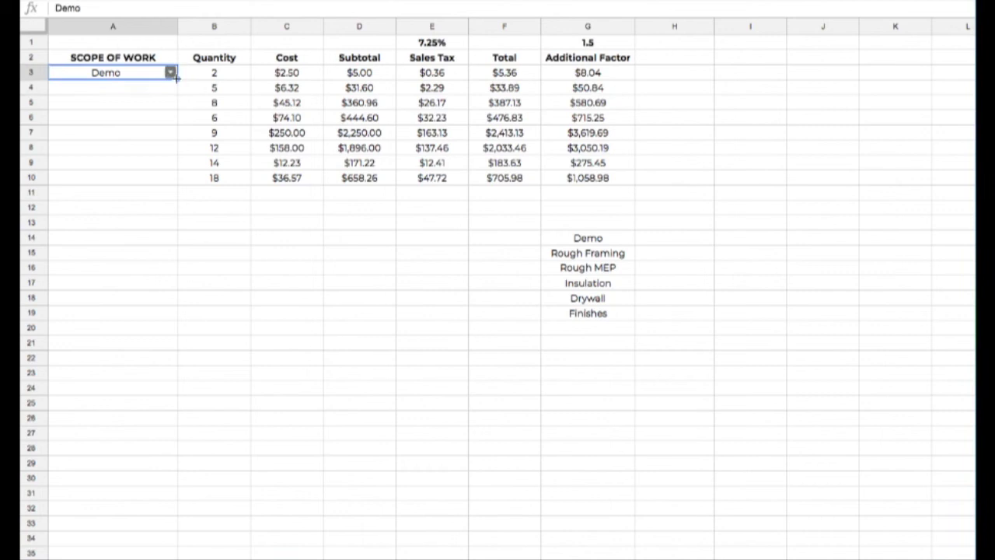
{"action": "left_click_drag", "start_coordinate": [177, 79], "coordinate": [178, 180]}
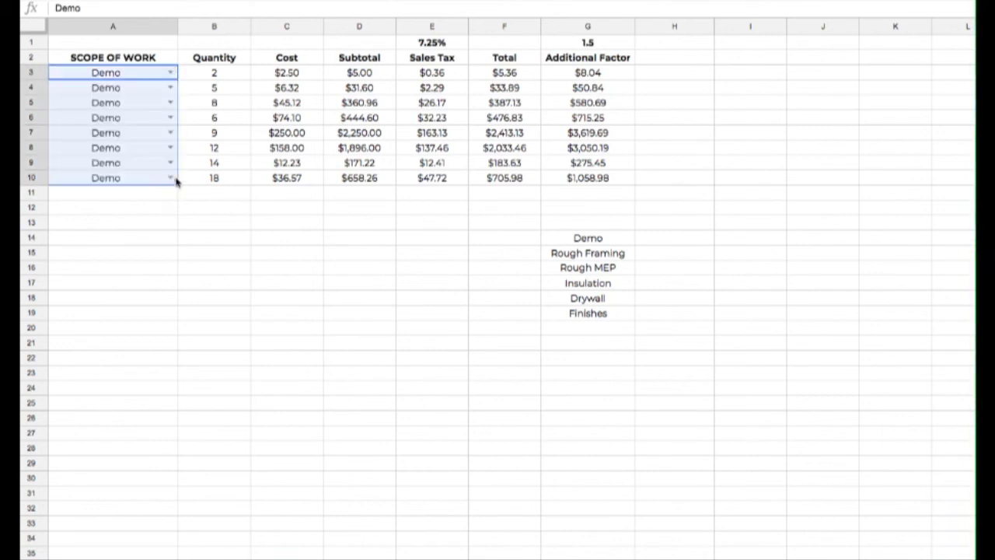
- Clear the copied Demo values from A4:A10 while keeping their dropdowns
{"action": "left_click", "coordinate": [135, 91]}
{"action": "left_click_drag", "start_coordinate": [70, 92], "coordinate": [105, 181]}
{"action": "key", "text": "Delete"}
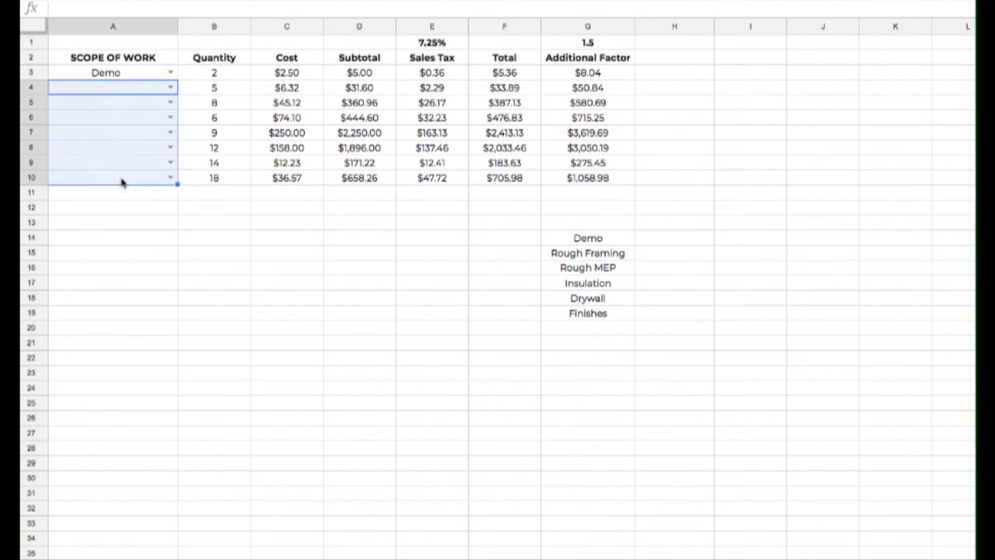
{"action": "left_click", "coordinate": [204, 196]}
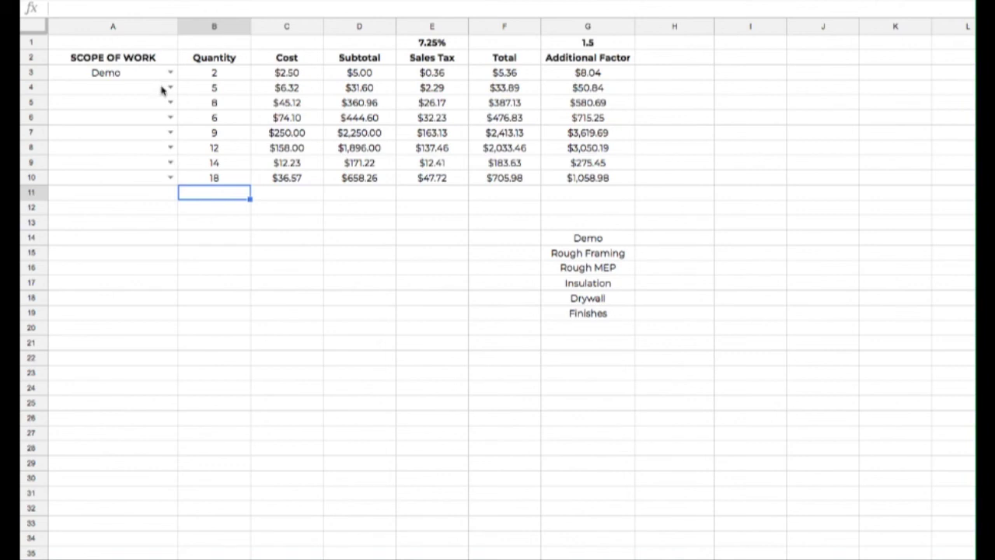
- Set A4, A5 and A6 to Rough Framing from their dropdowns
{"action": "left_click", "coordinate": [169, 88]}
{"action": "left_click", "coordinate": [124, 128]}
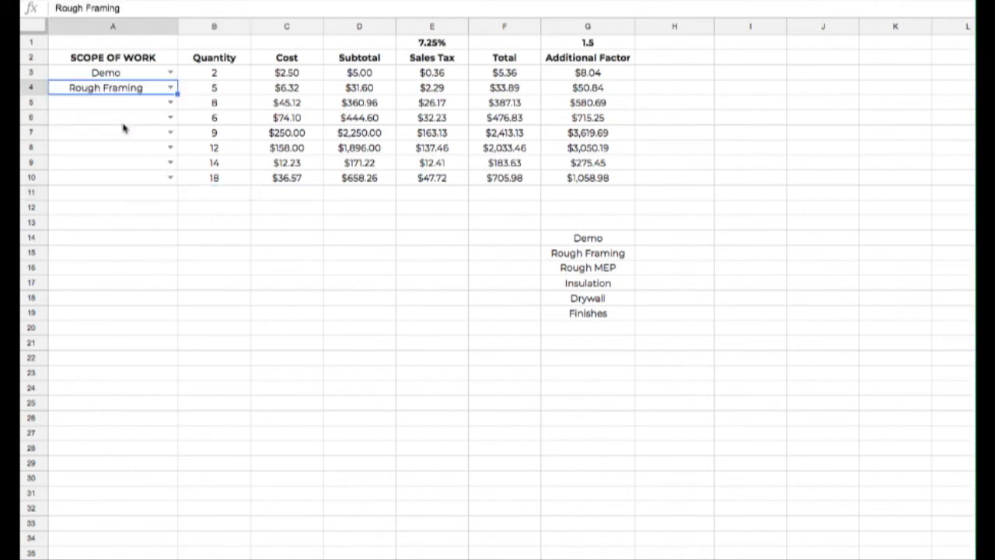
{"action": "left_click", "coordinate": [171, 103]}
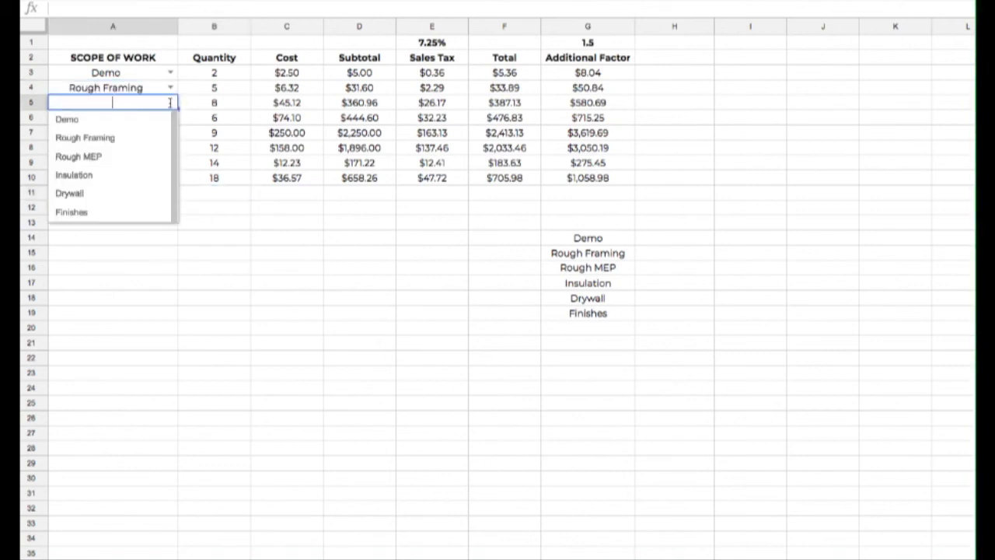
{"action": "left_click", "coordinate": [133, 140]}
{"action": "left_click", "coordinate": [170, 117]}
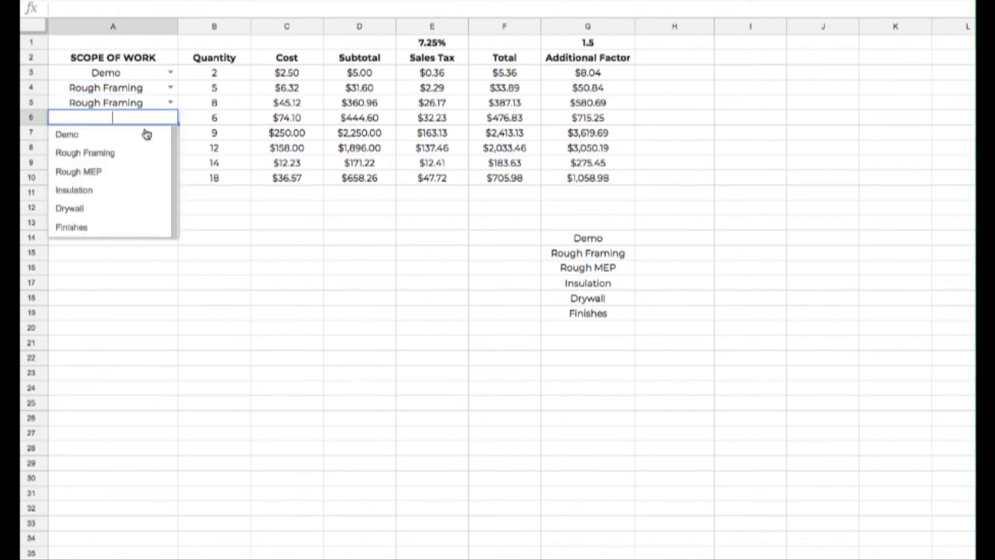
{"action": "left_click", "coordinate": [132, 153]}
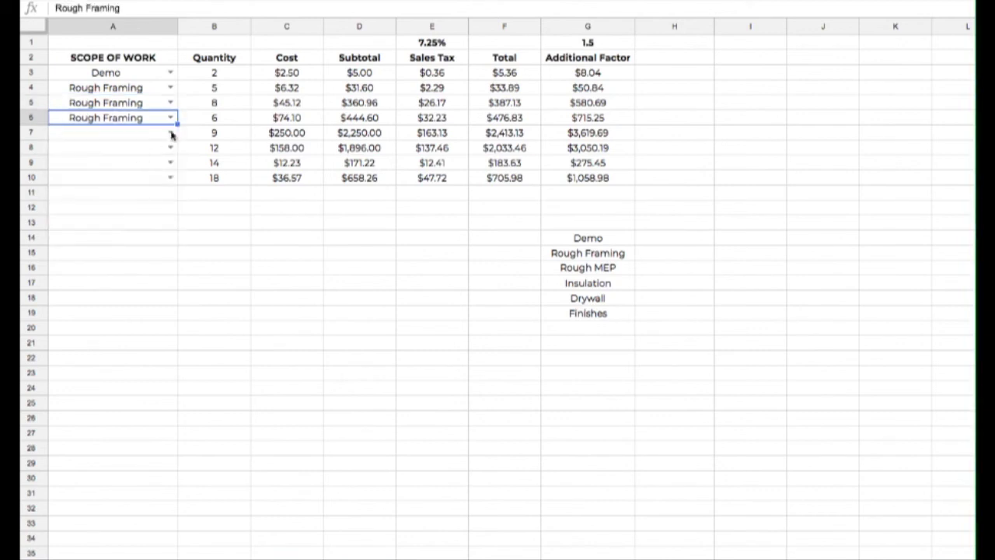
{"action": "left_click", "coordinate": [204, 90]}
{"action": "left_click", "coordinate": [204, 103]}
{"action": "left_click", "coordinate": [203, 117]}
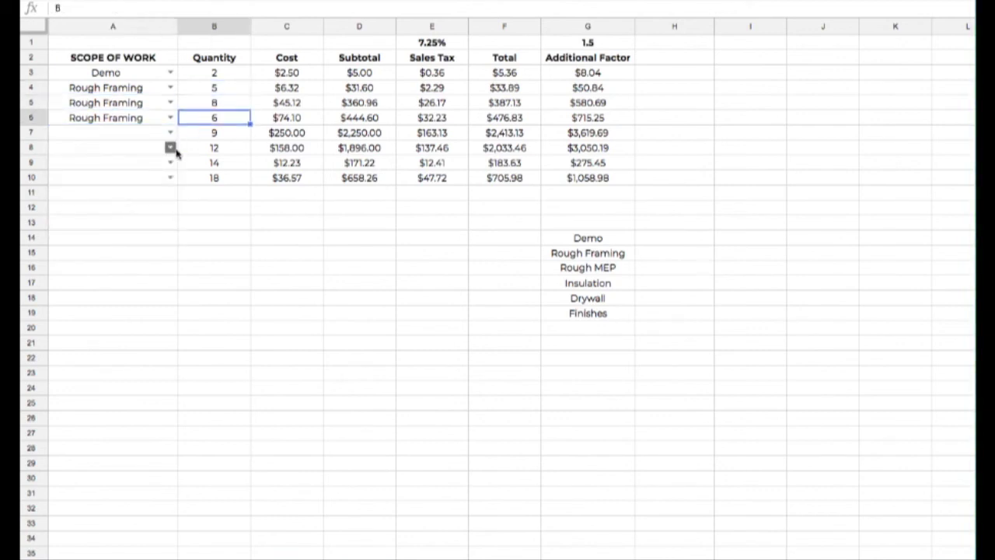
- Set A7 and A8 to Insulation, A9 to Drywall and A10 to Finishes
{"action": "left_click", "coordinate": [171, 132]}
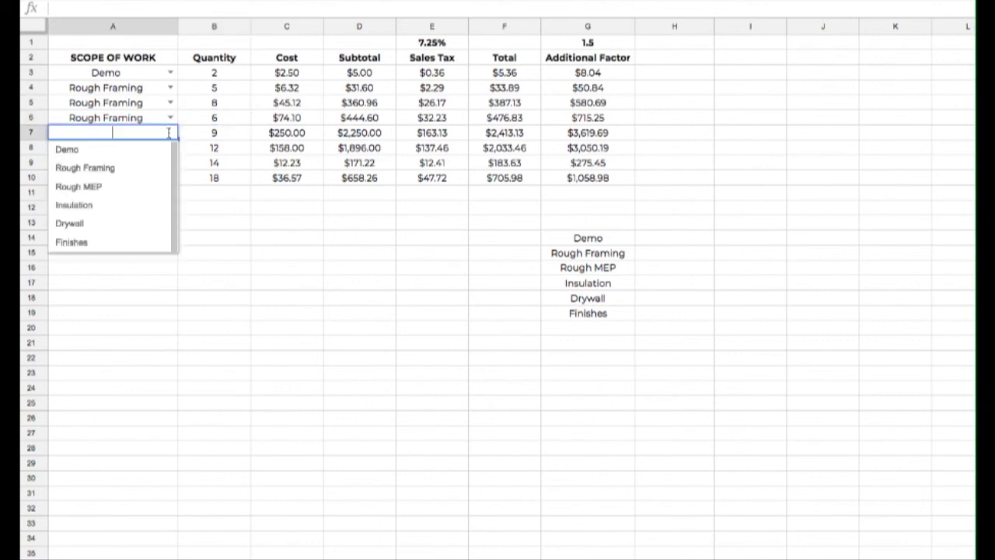
{"action": "left_click", "coordinate": [138, 206]}
{"action": "left_click", "coordinate": [170, 148]}
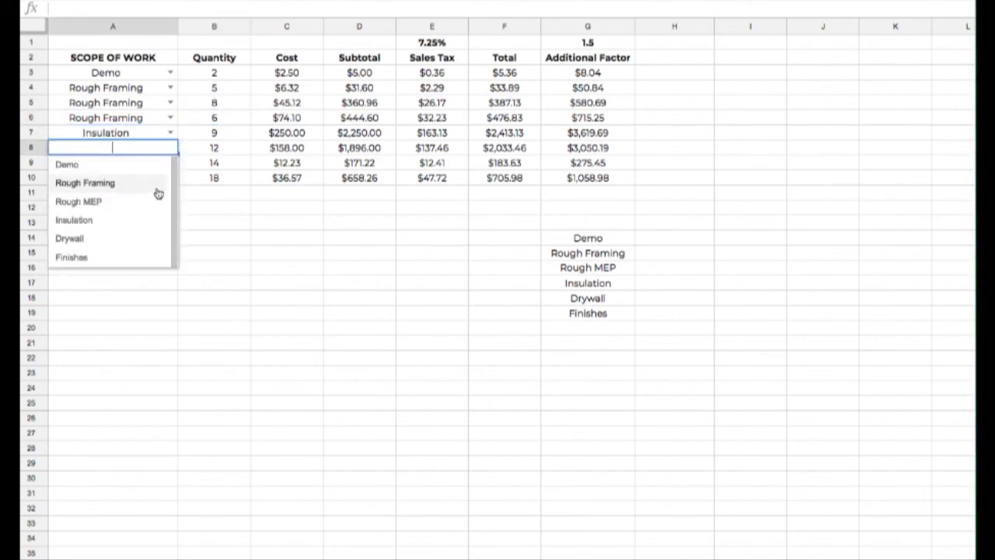
{"action": "left_click", "coordinate": [133, 222]}
{"action": "left_click", "coordinate": [170, 163]}
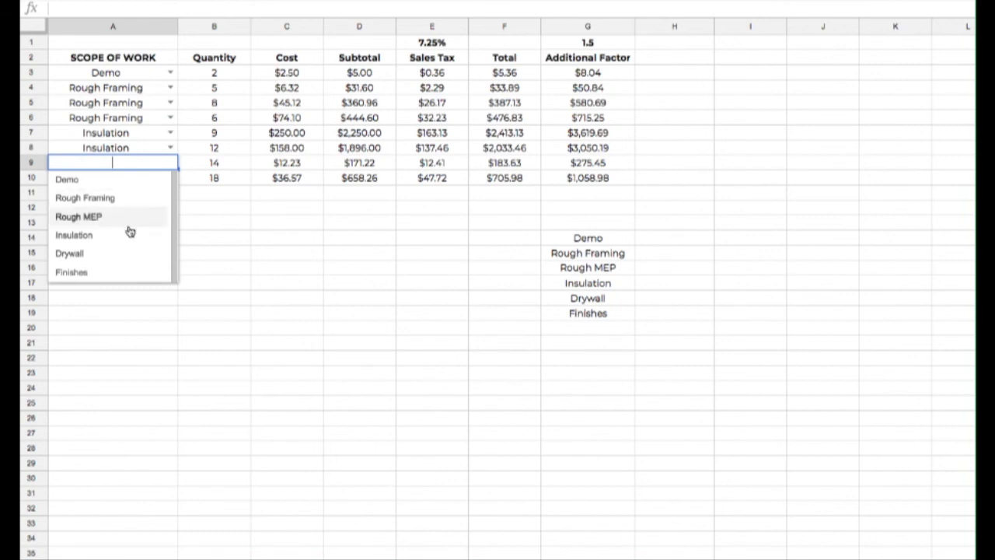
{"action": "left_click", "coordinate": [122, 255]}
{"action": "left_click", "coordinate": [170, 177]}
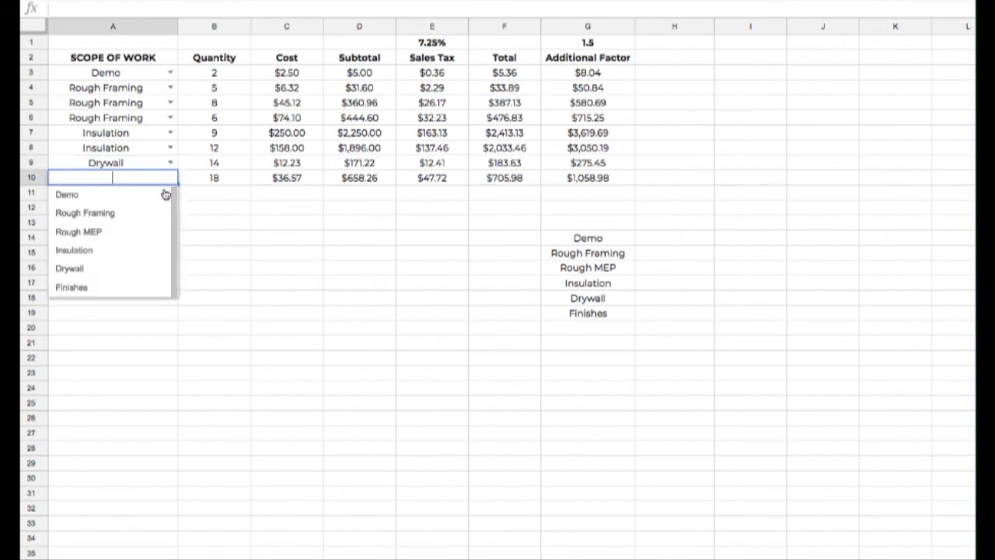
{"action": "left_click", "coordinate": [136, 288]}
{"action": "left_click", "coordinate": [218, 89]}
{"action": "left_click", "coordinate": [226, 135]}
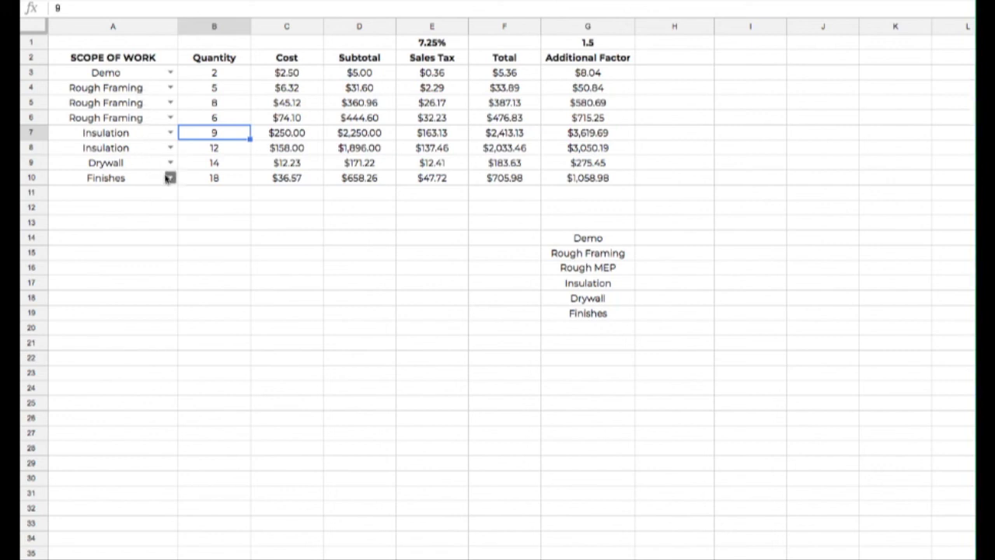
{"action": "left_click", "coordinate": [86, 72]}
- Clear A3:A10 and overwrite Demo in G14 with a worker's first name
{"action": "left_click", "coordinate": [133, 178], "text": "shift"}
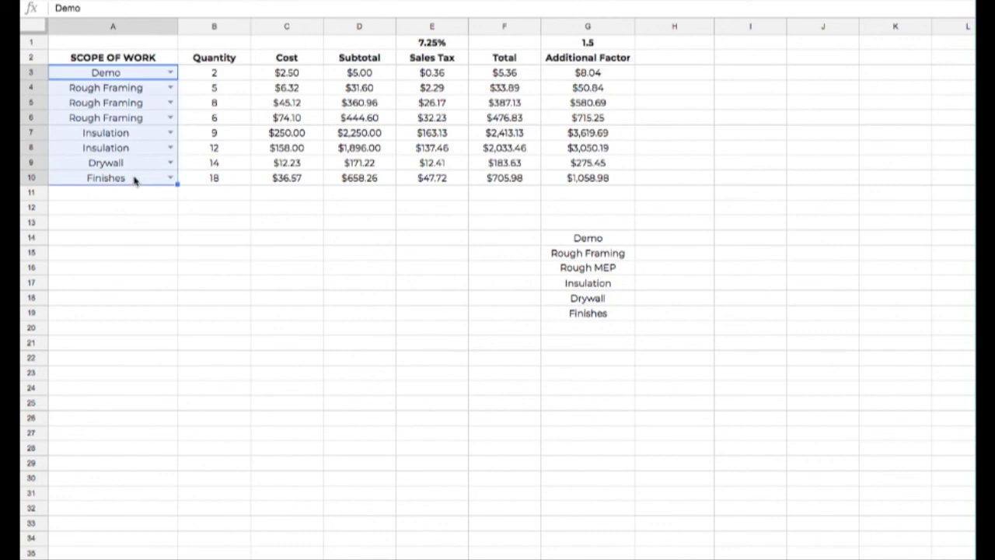
{"action": "key", "text": "Delete"}
{"action": "left_click", "coordinate": [589, 238]}
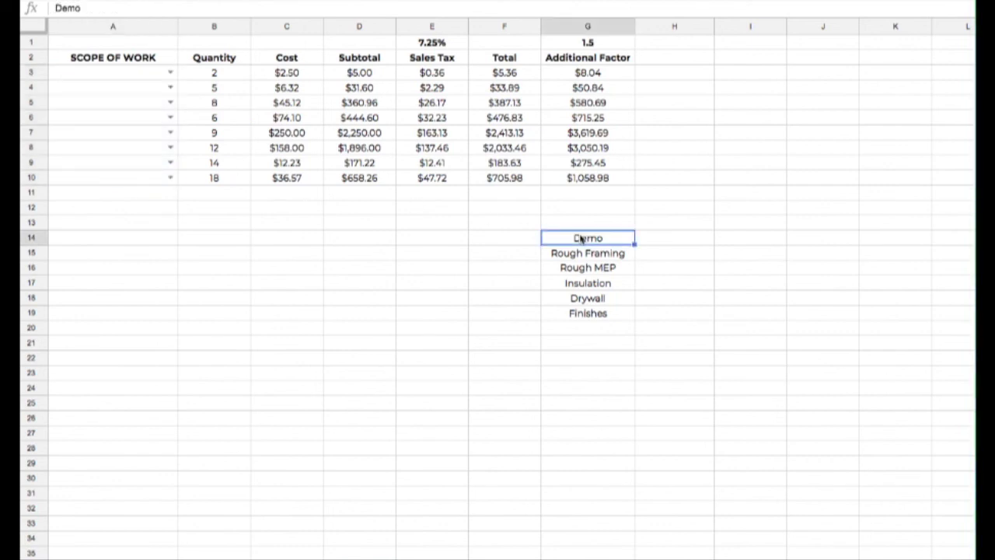
{"action": "type", "text": "Bill"}
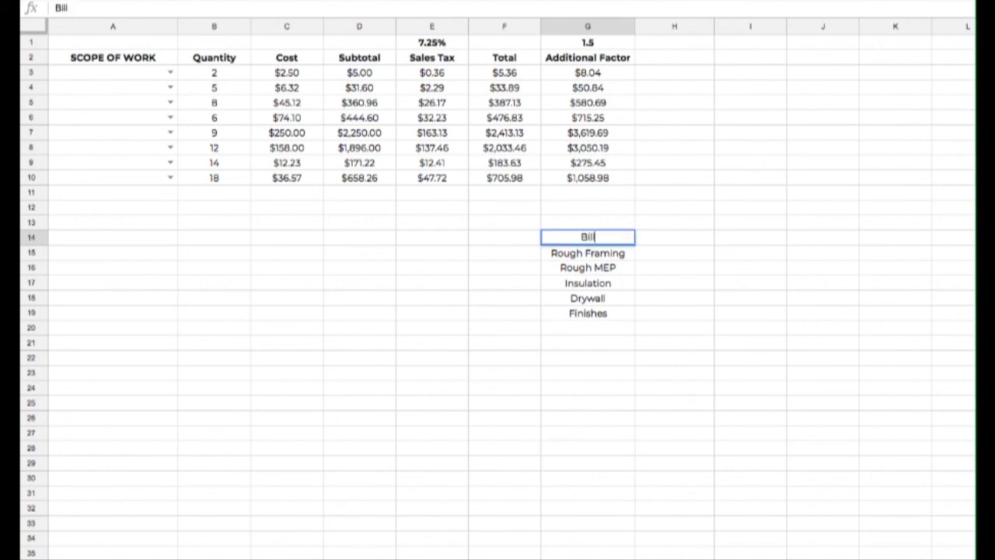
{"action": "key", "text": "Return"}
- Overwrite G15:G19 with five more worker first names, completing the six-name list
{"action": "type", "text": "Fred"}
{"action": "key", "text": "Return"}
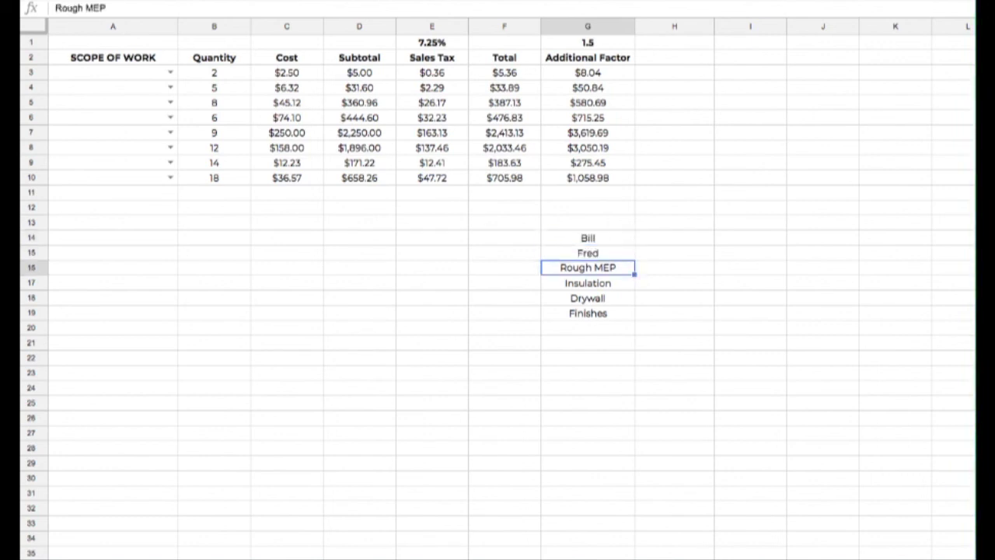
{"action": "type", "text": "Tiny"}
{"action": "key", "text": "Return"}
{"action": "type", "text": "Ma"}
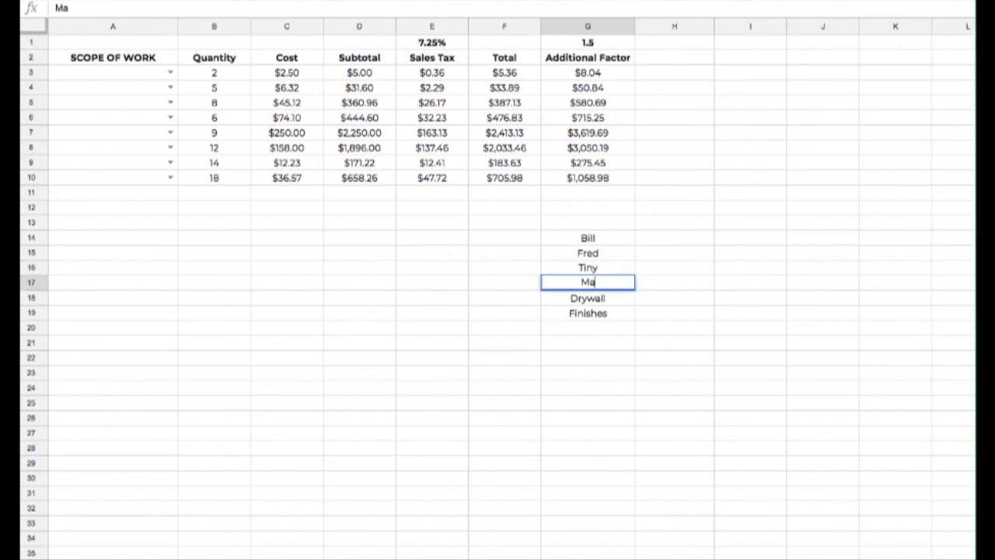
{"action": "type", "text": "ry"}
{"action": "key", "text": "Return"}
{"action": "type", "text": "J"}
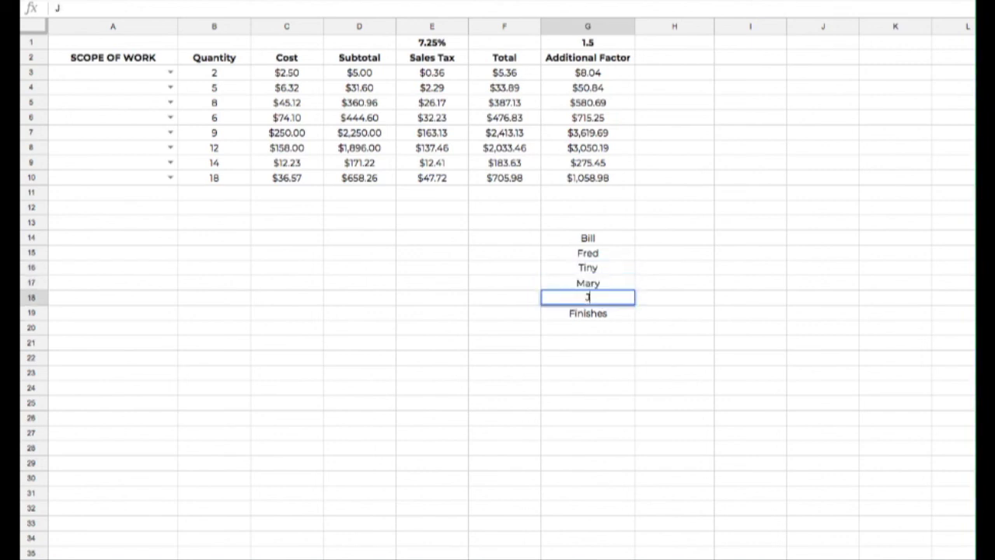
{"action": "type", "text": "oe"}
{"action": "key", "text": "Return"}
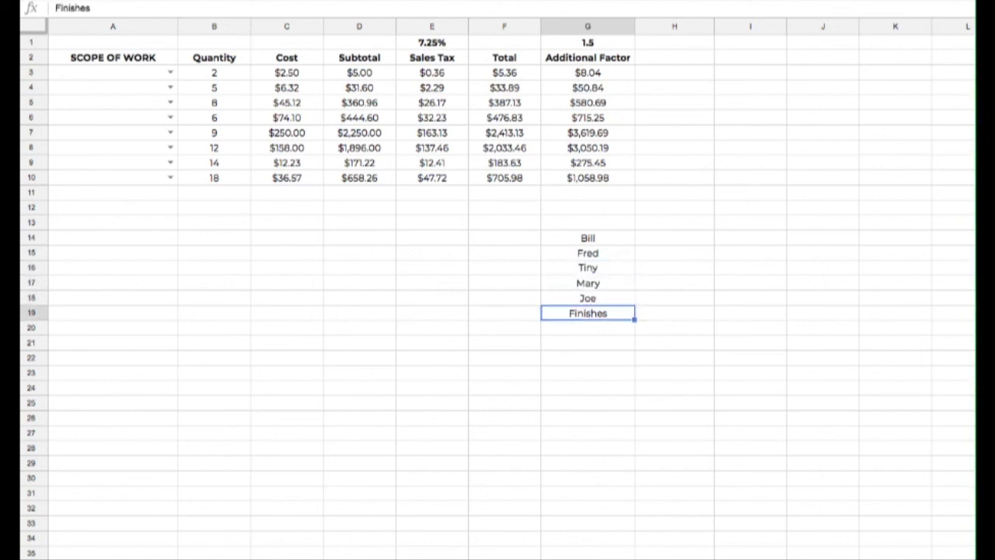
{"action": "type", "text": "Bob"}
{"action": "key", "text": "Return"}
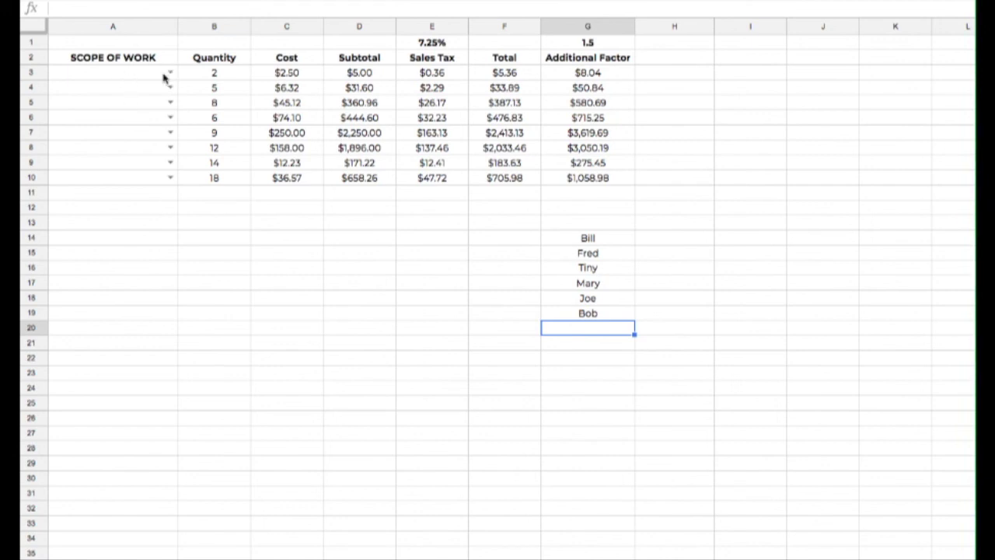
{"action": "left_click_drag", "start_coordinate": [553, 240], "coordinate": [611, 322]}
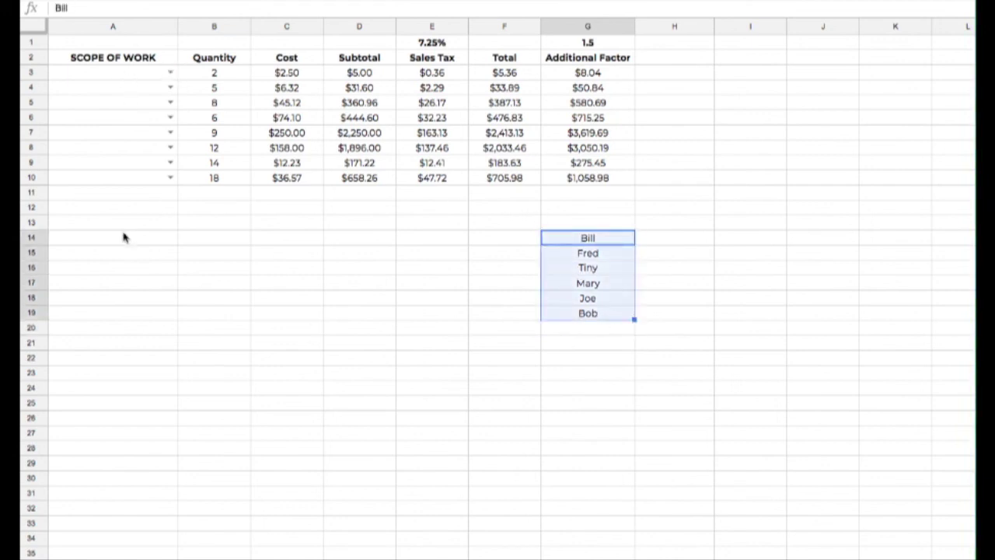
- Pick the third, fourth, fifth and sixth names from the updated dropdowns in A3:A6
{"action": "left_click", "coordinate": [171, 73]}
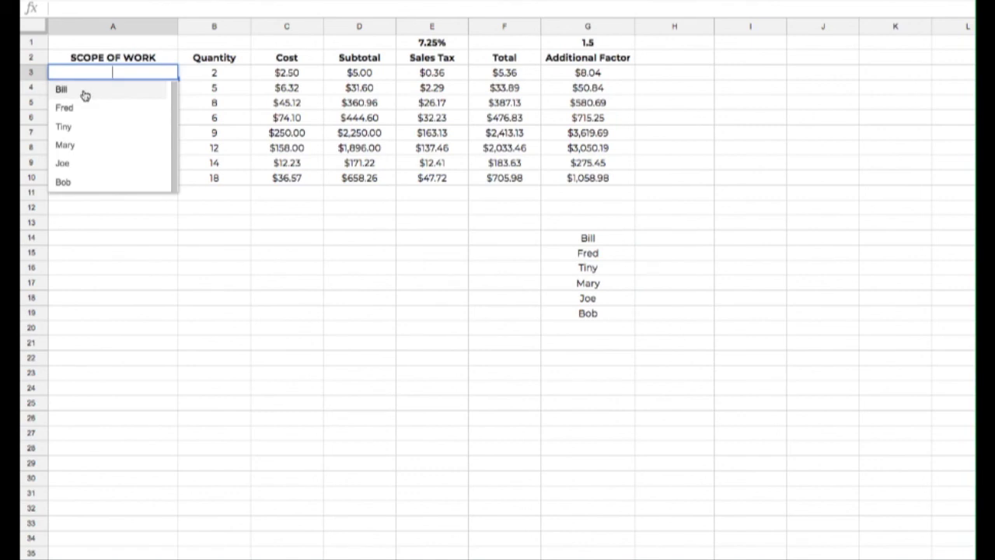
{"action": "left_click", "coordinate": [83, 129]}
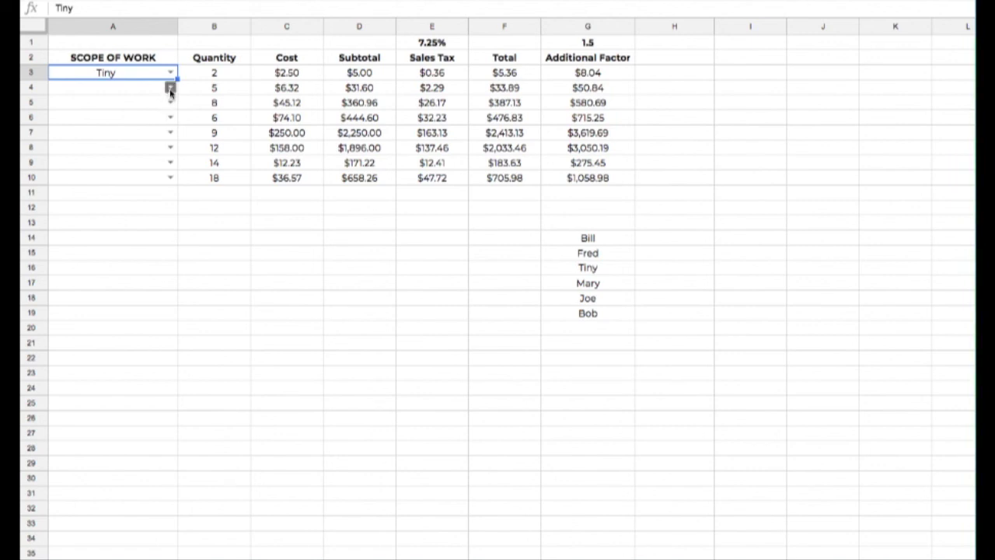
{"action": "left_click", "coordinate": [171, 88]}
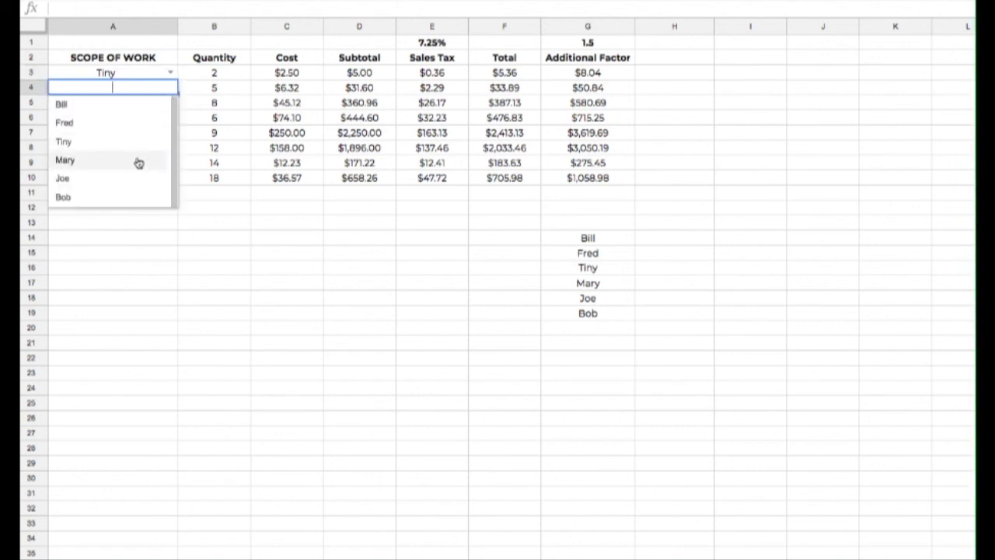
{"action": "left_click", "coordinate": [138, 163]}
{"action": "left_click", "coordinate": [170, 103]}
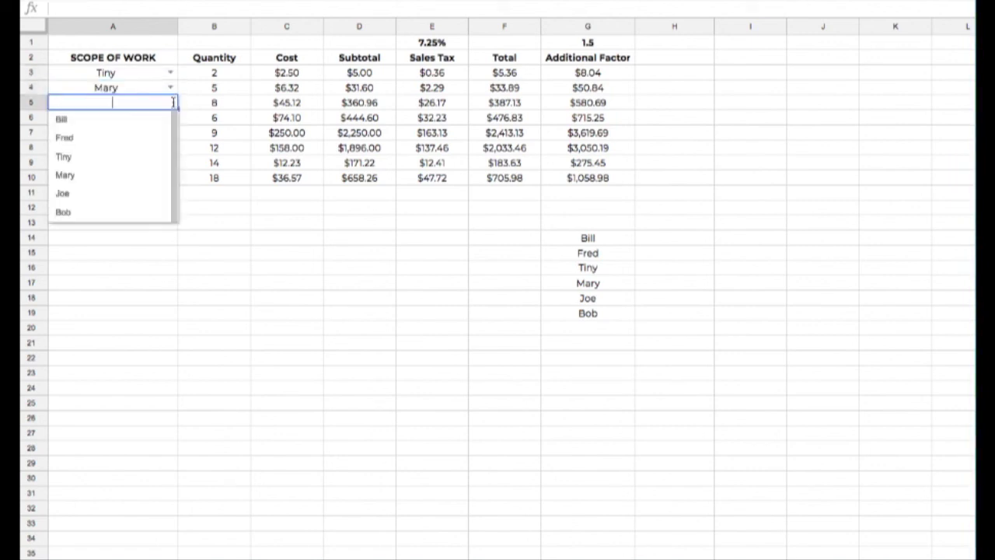
{"action": "left_click", "coordinate": [138, 194]}
{"action": "left_click", "coordinate": [170, 119]}
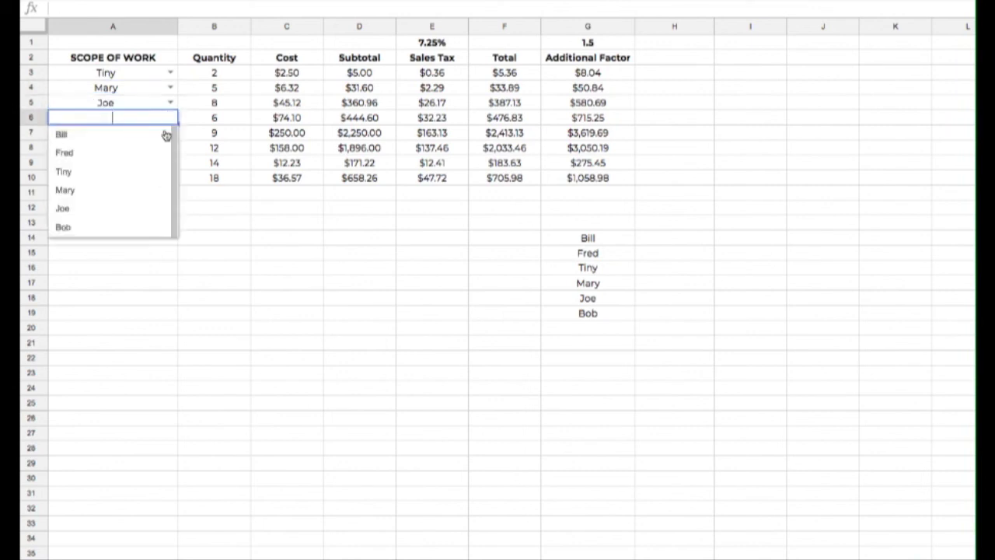
{"action": "left_click", "coordinate": [131, 225]}
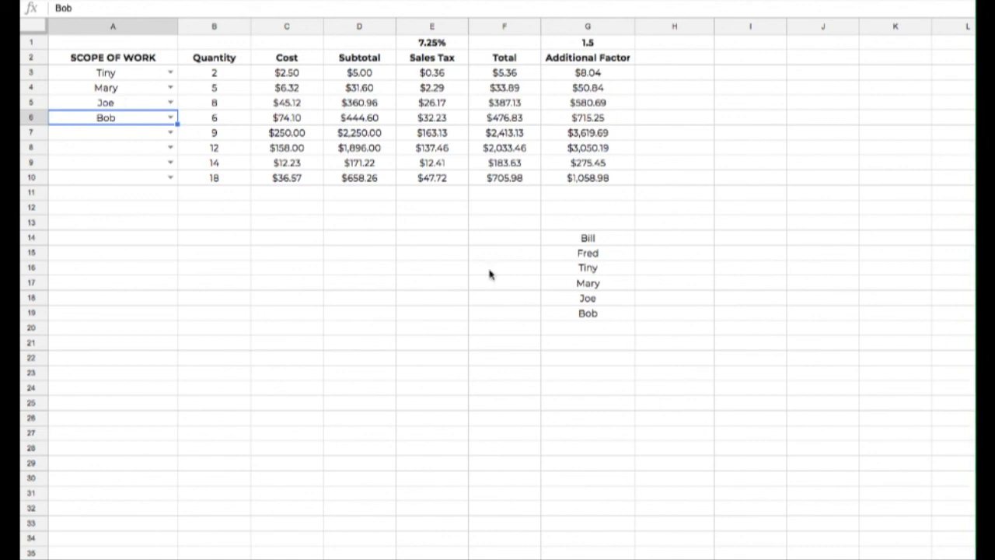
- Undo the name edits, then check that A7's dropdown lists the original work phases again
{"action": "key", "text": "ctrl+z"}
{"action": "key", "text": "ctrl+z"}
{"action": "key", "text": "ctrl+z"}
{"action": "key", "text": "ctrl+z"}
{"action": "key", "text": "ctrl+z"}
{"action": "key", "text": "ctrl+z"}
{"action": "key", "text": "ctrl+z"}
{"action": "key", "text": "ctrl+z"}
{"action": "key", "text": "ctrl+z"}
{"action": "key", "text": "ctrl+z"}
{"action": "key", "text": "ctrl+z"}
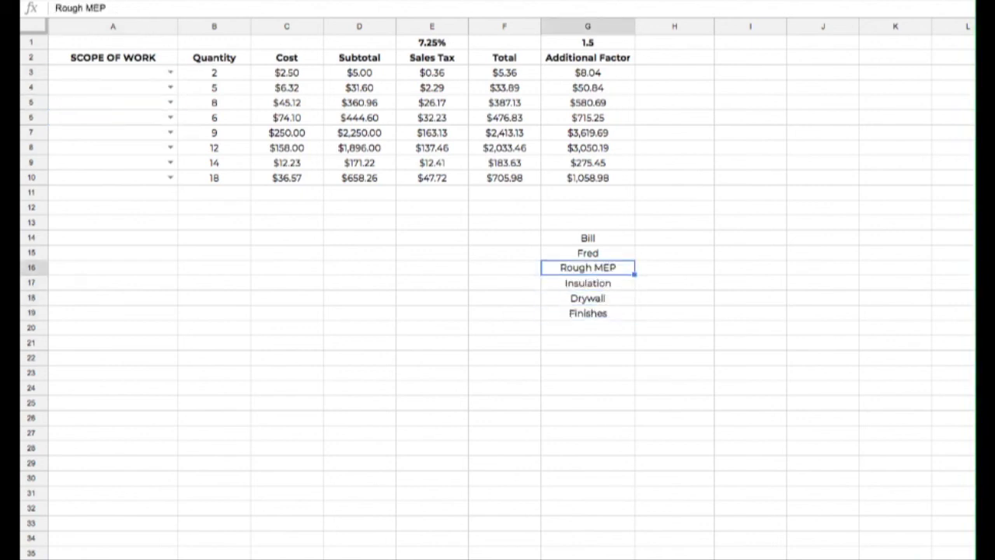
{"action": "left_click", "coordinate": [153, 253]}
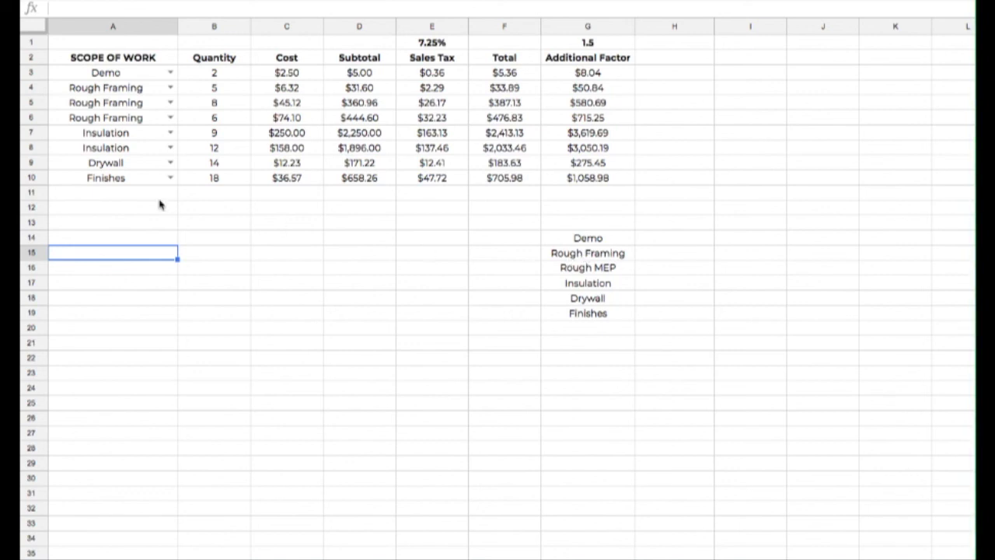
{"action": "left_click", "coordinate": [170, 134]}
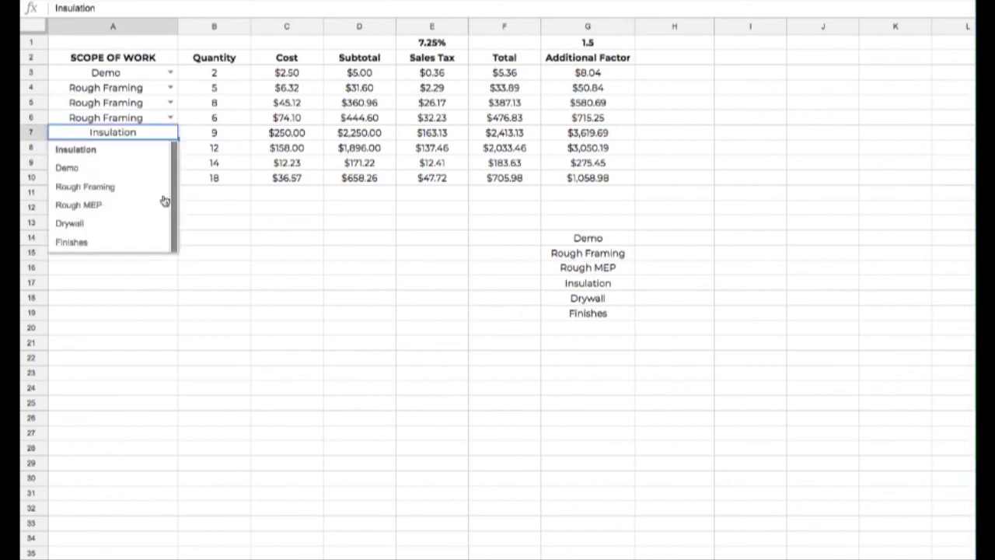
{"action": "left_click", "coordinate": [215, 211]}
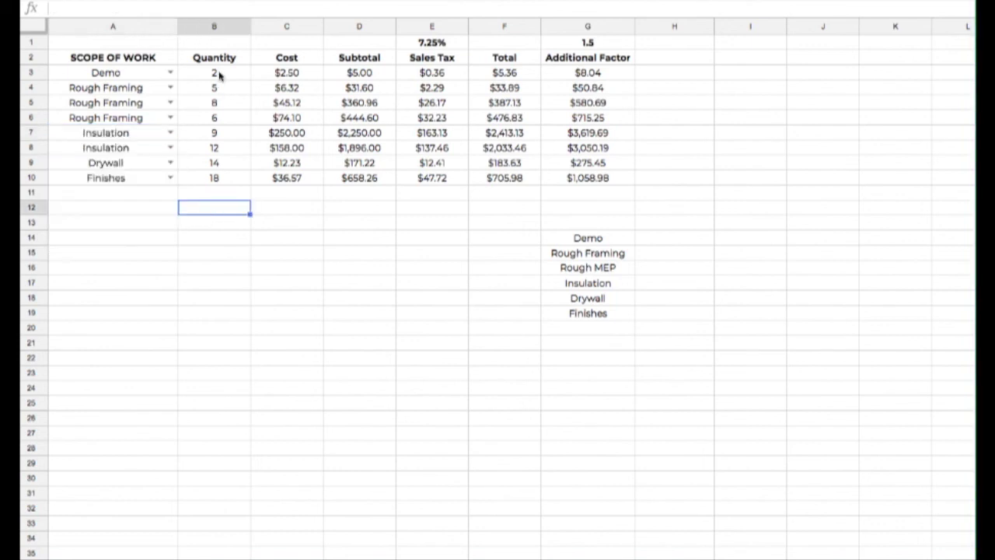
{"action": "left_click", "coordinate": [218, 73]}
{"action": "left_click", "coordinate": [233, 135]}
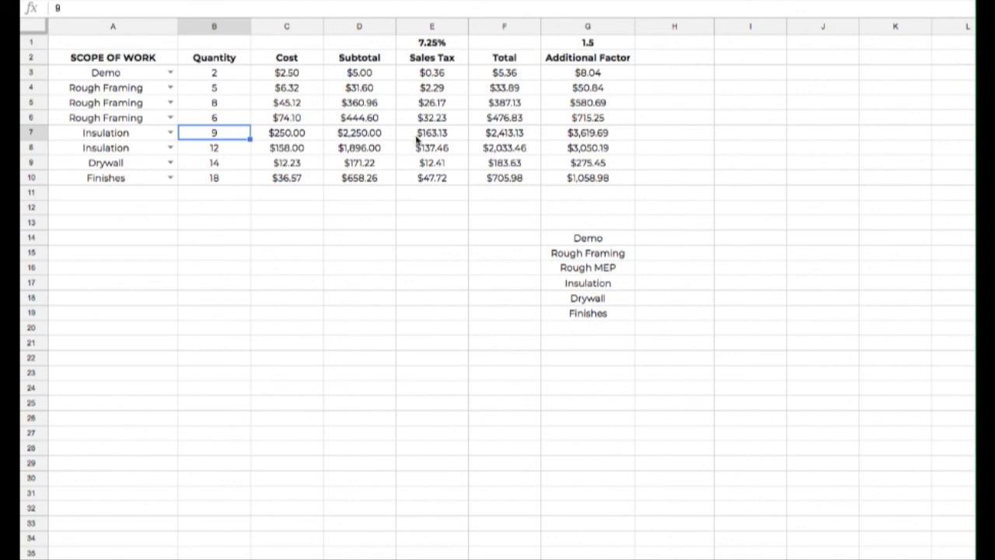